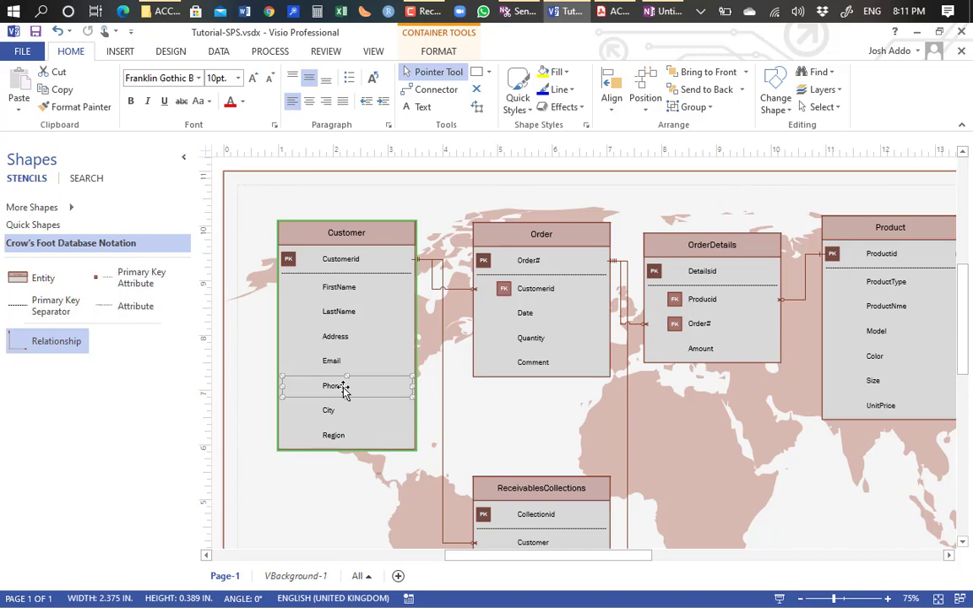
left_click(337, 361)
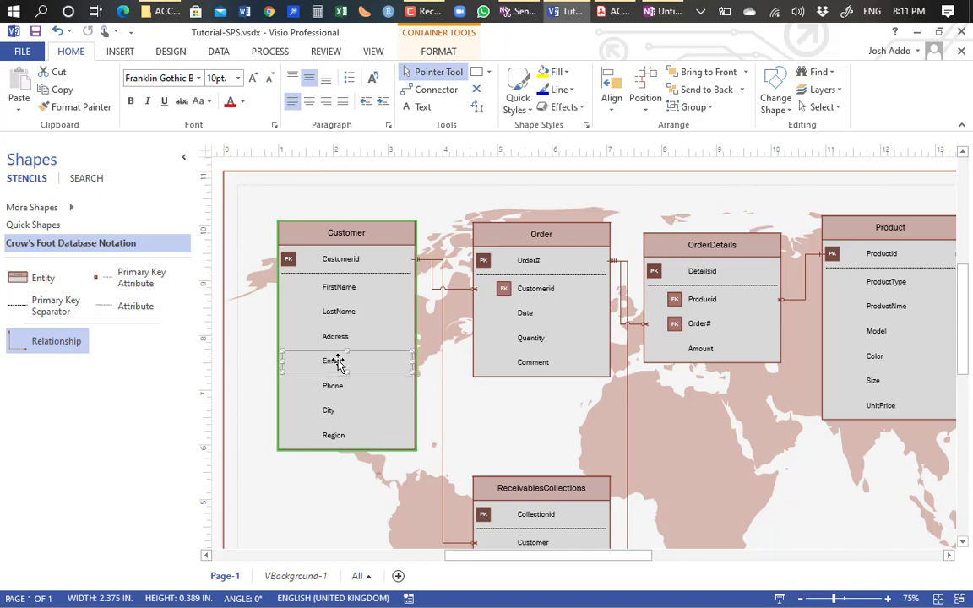
left_click(345, 388)
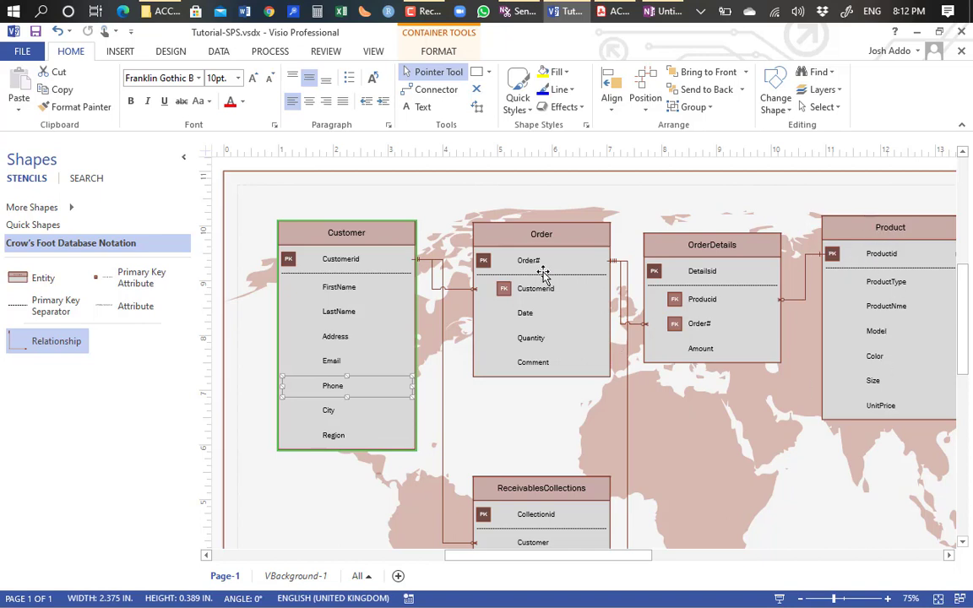
left_click(522, 313)
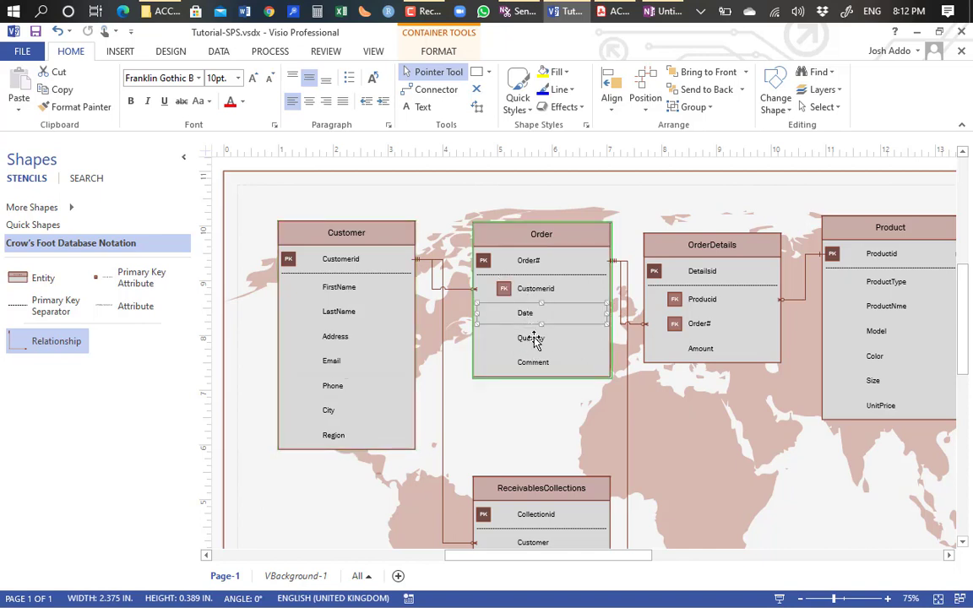
left_click(533, 339)
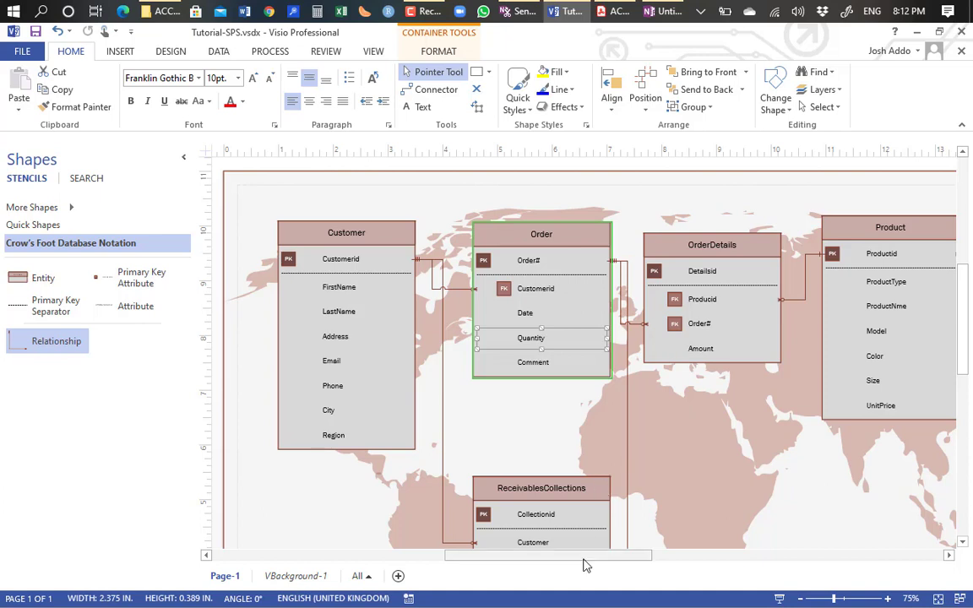
left_click_drag(591, 560, 629, 561)
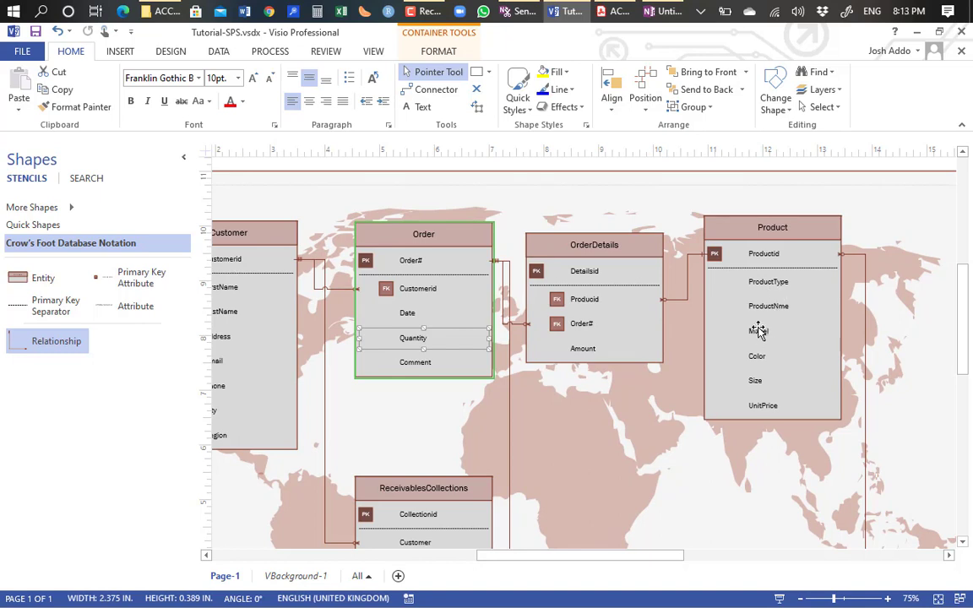
left_click(775, 284)
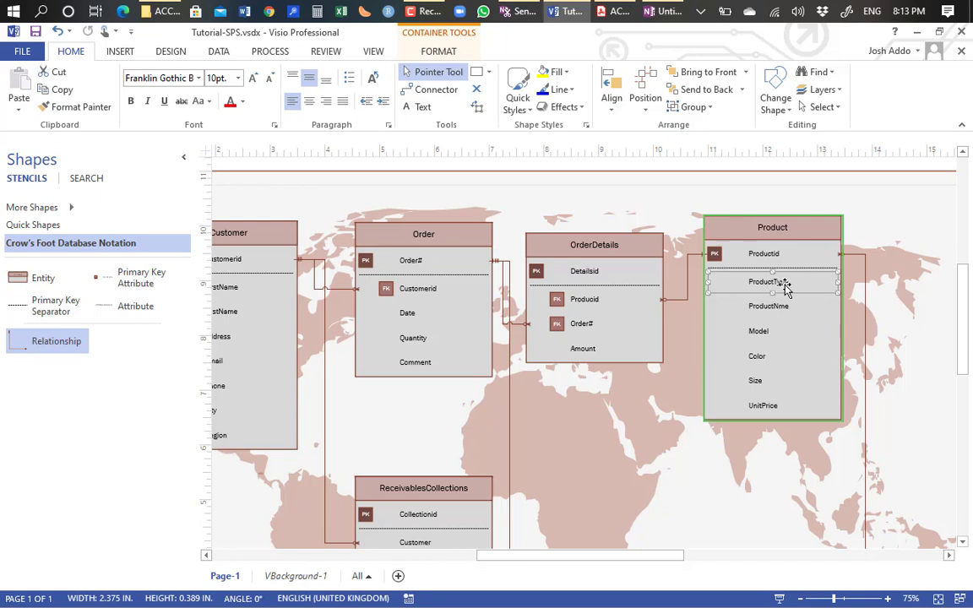
left_click(759, 308)
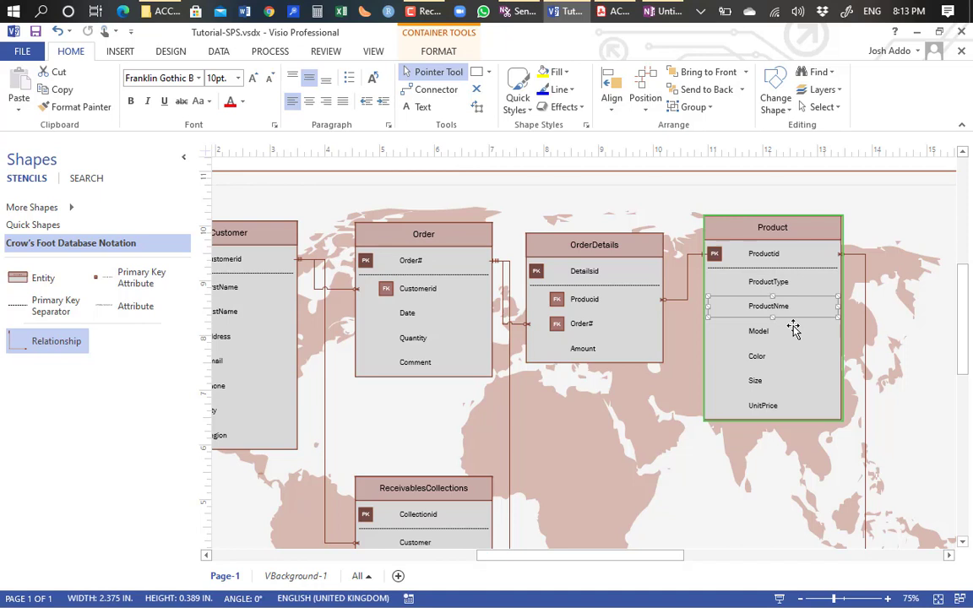
left_click(785, 284)
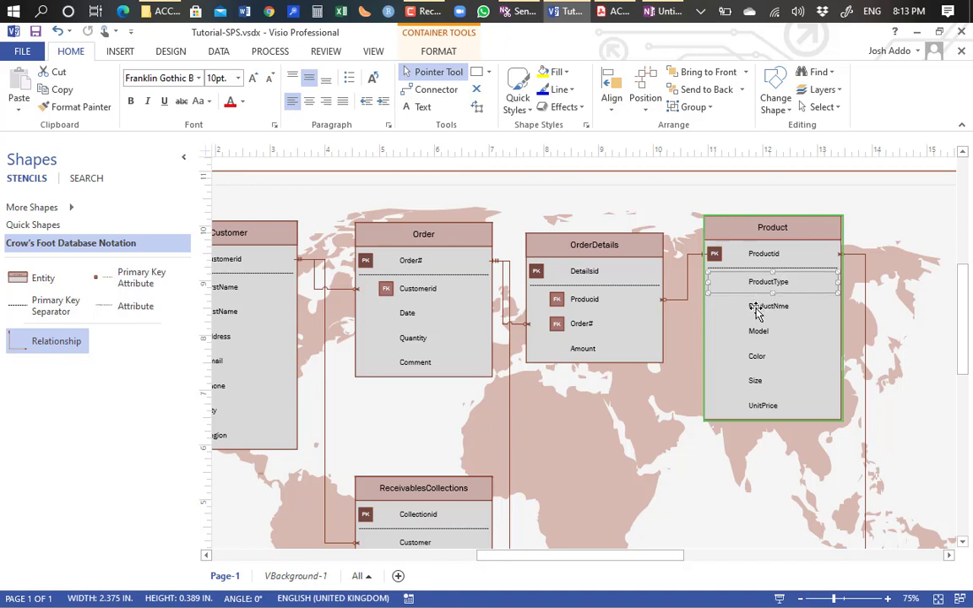
left_click(770, 311)
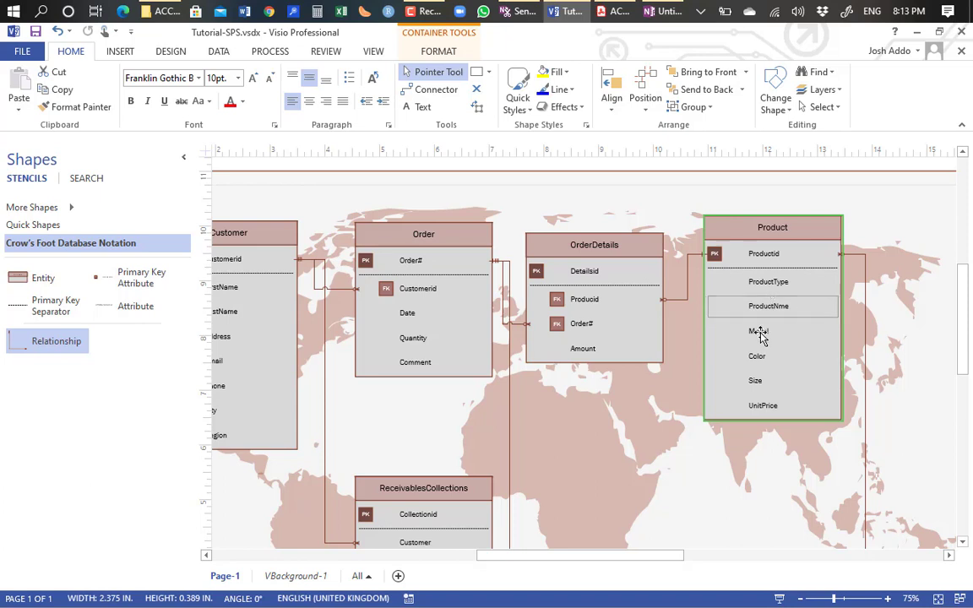
left_click(760, 332)
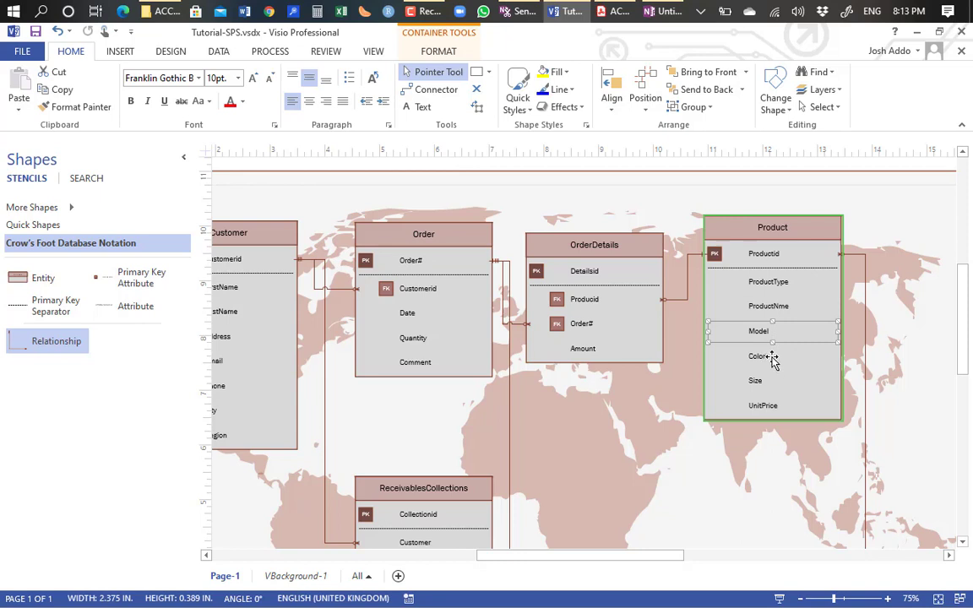
left_click_drag(772, 358, 754, 385)
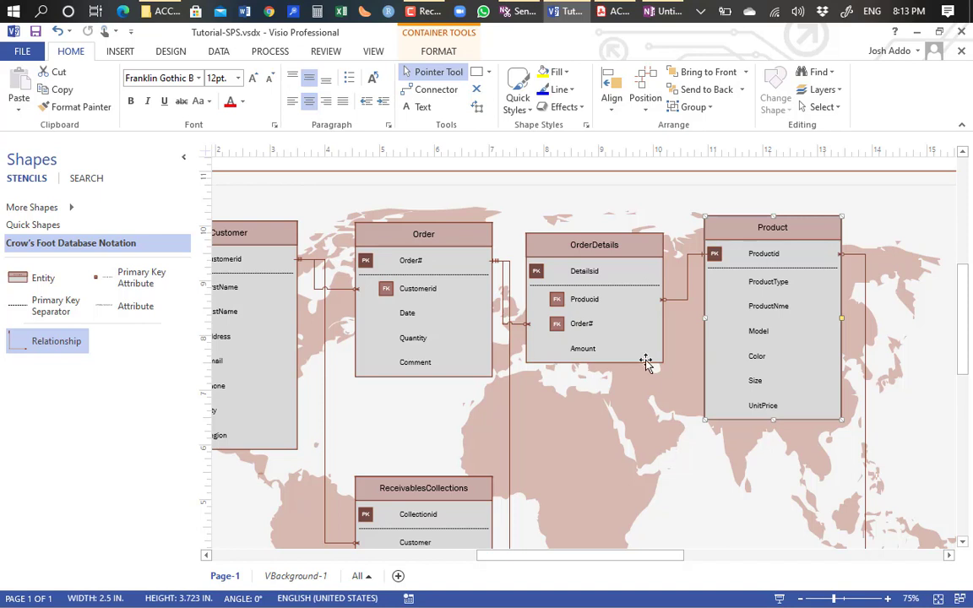
left_click(613, 258)
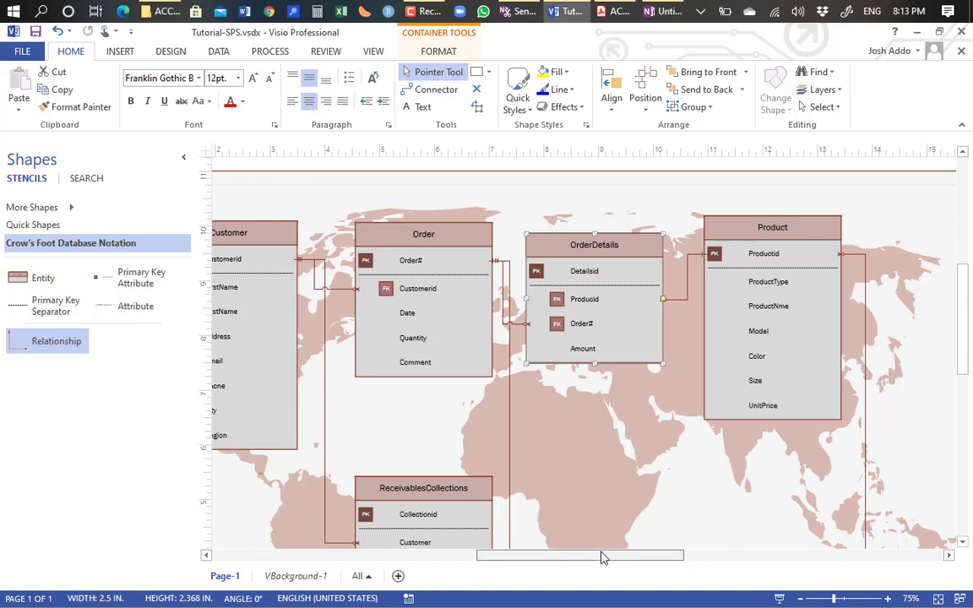
left_click(418, 513)
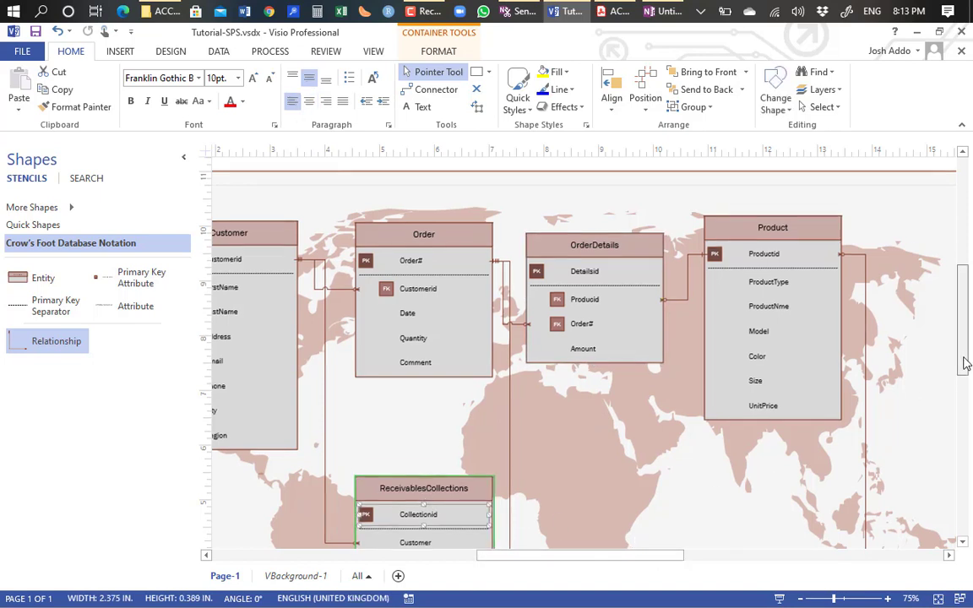
left_click_drag(964, 330, 967, 398)
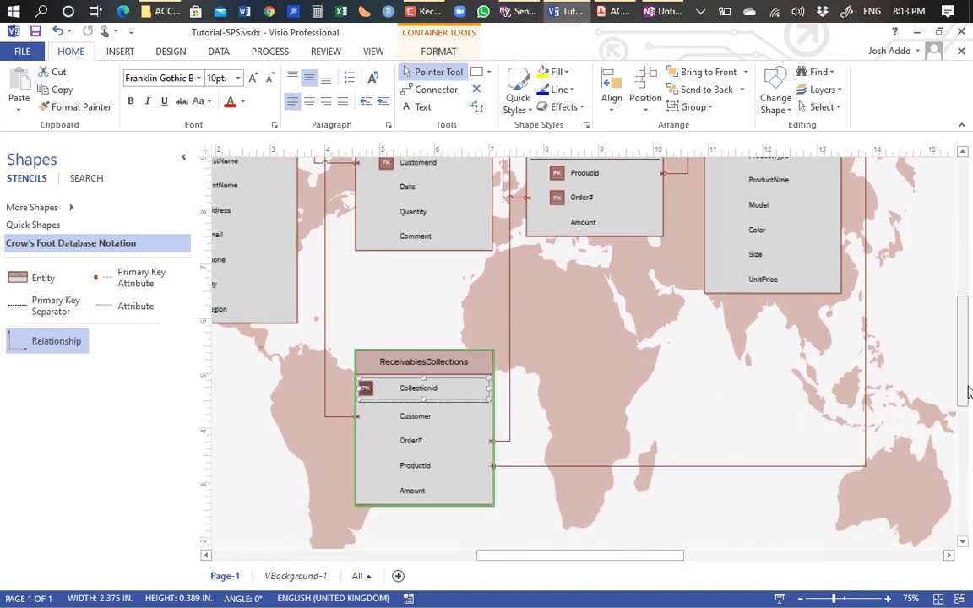
left_click(632, 376)
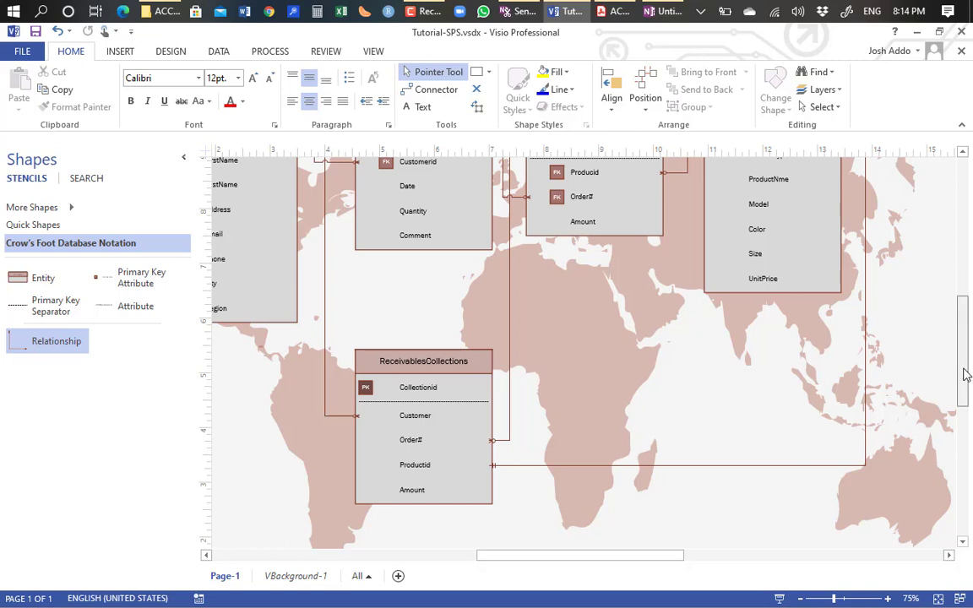
left_click_drag(964, 371, 963, 353)
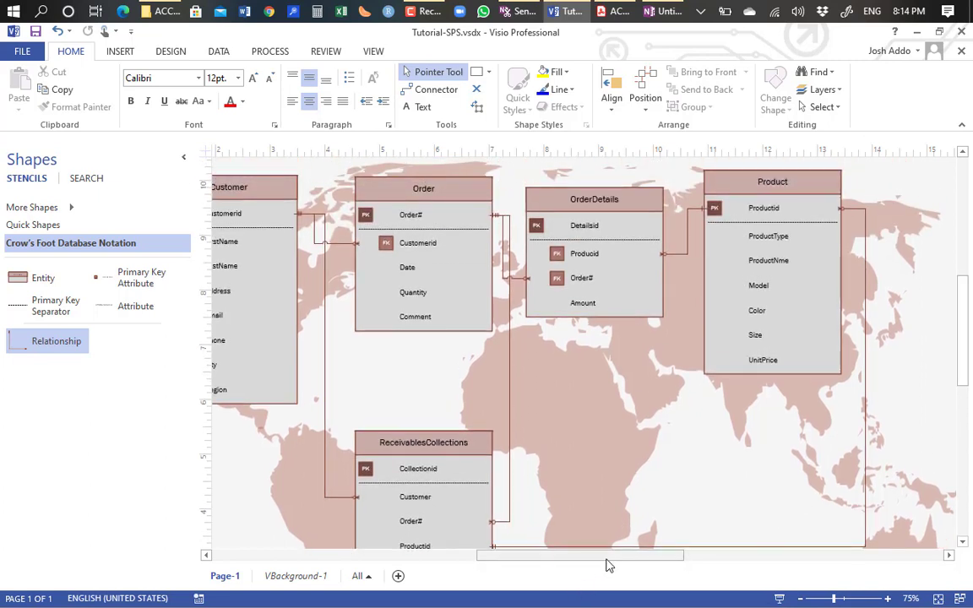
mouse_move(598, 566)
left_mouse_down()
mouse_move(571, 565)
mouse_move(587, 565)
left_mouse_up()
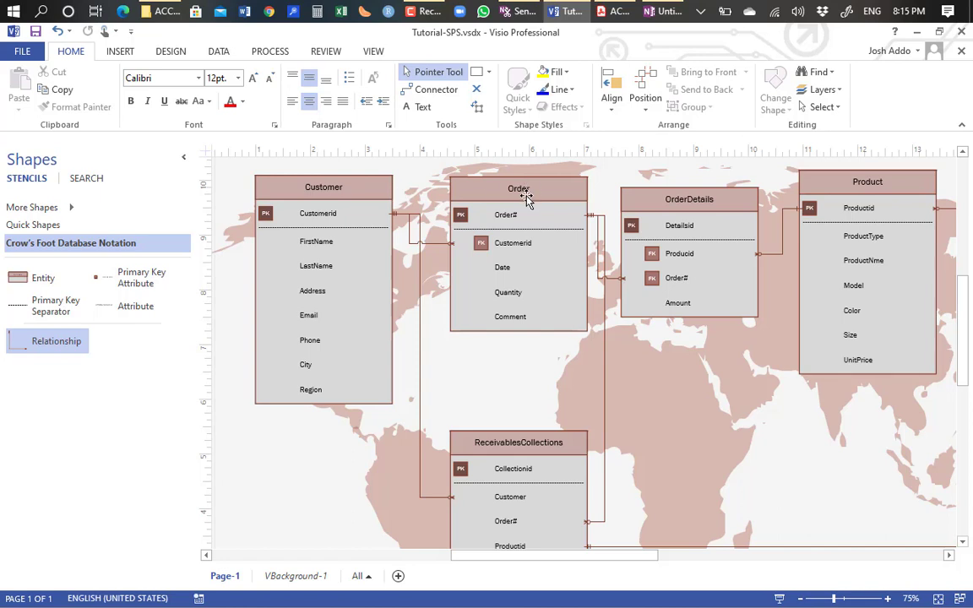
Select Customer's FirstName, then Order's Date and Customerid attributes, then FirstName again.
left_click(312, 242)
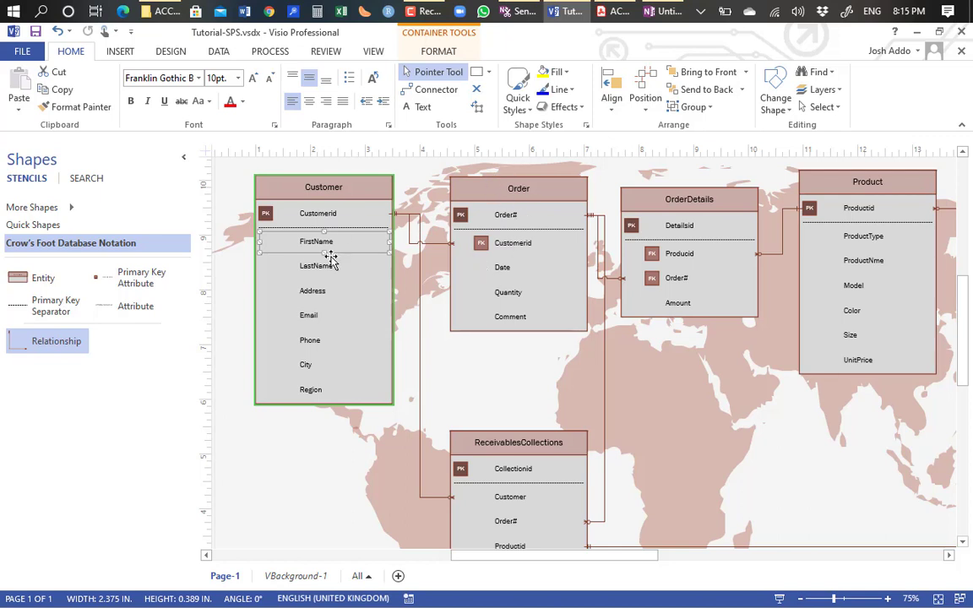
left_click(499, 269)
left_click(525, 246)
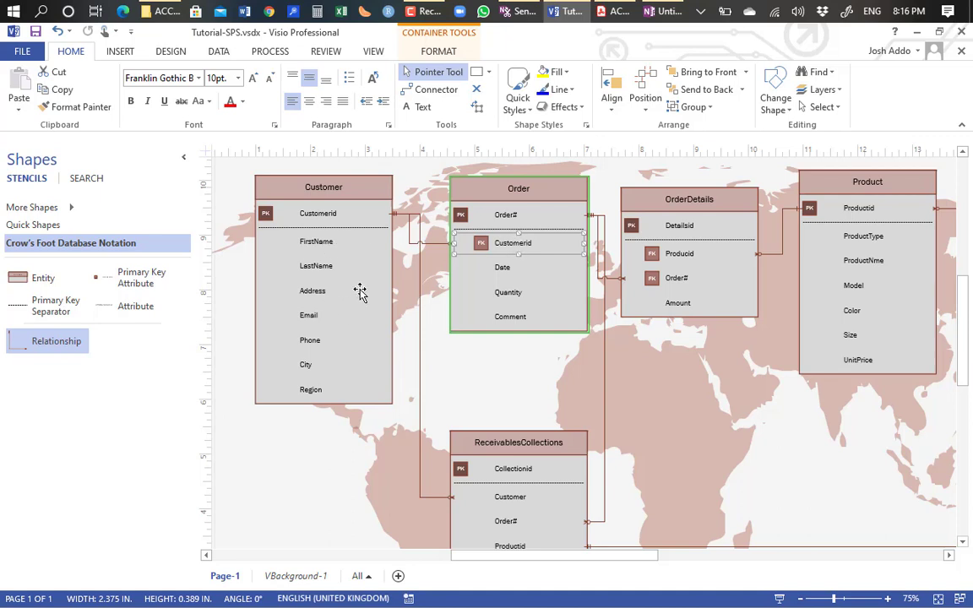
left_click(327, 247)
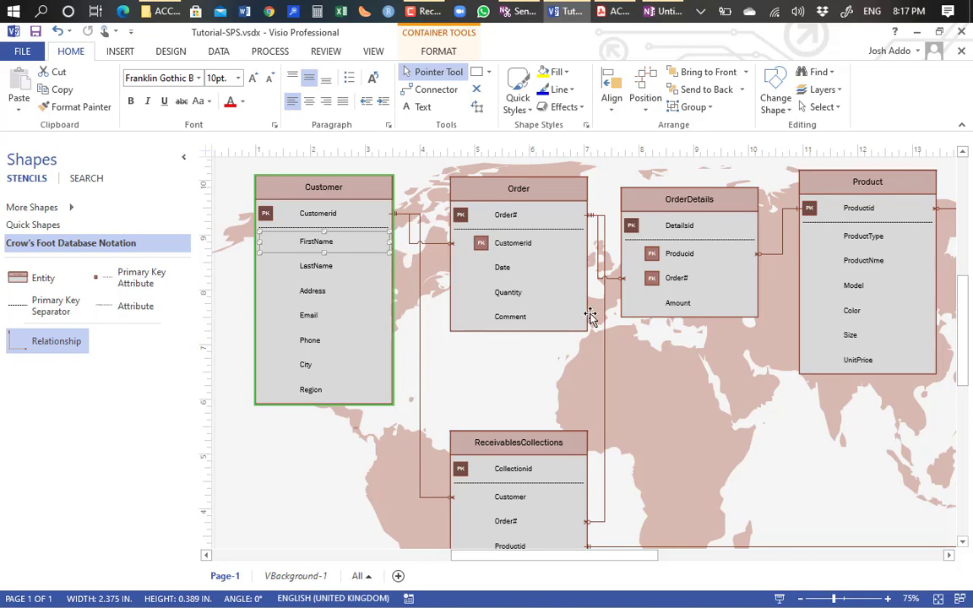
In the OneNote sketch, link Order to Customer with a line marked one at Customer and many at Order.
left_click(667, 12)
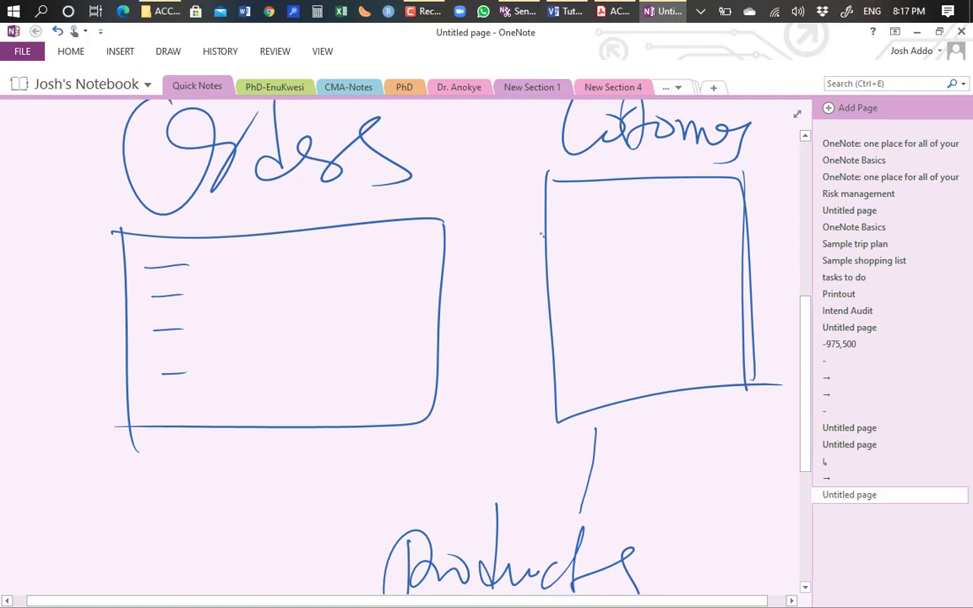
left_click_drag(543, 234, 443, 247)
left_click_drag(531, 218, 533, 231)
mouse_move(457, 241)
left_mouse_down()
mouse_move(465, 226)
mouse_move(486, 226)
left_mouse_up()
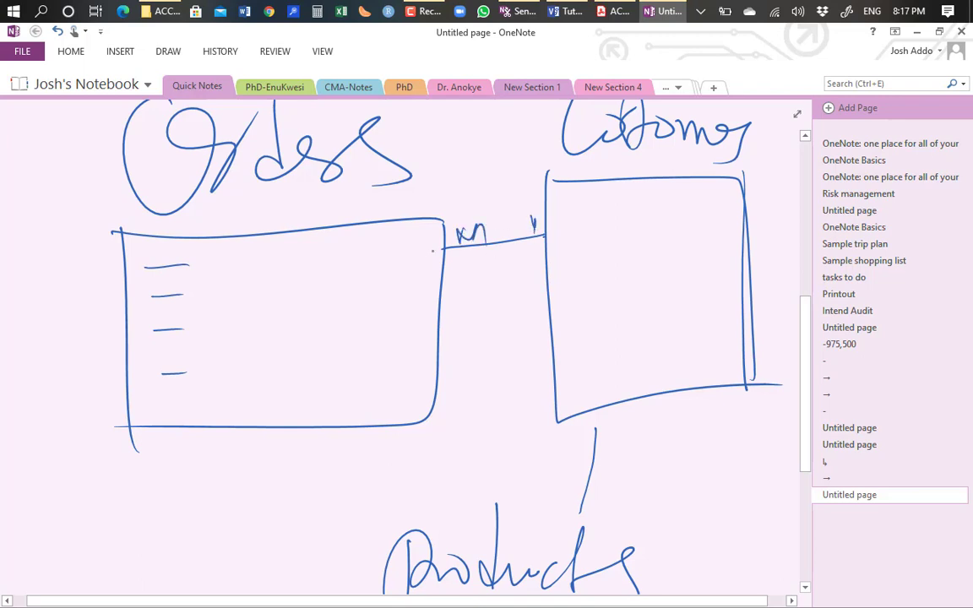
Handwrite entries on the first, third and fourth lines of the Order box.
mouse_move(129, 279)
left_mouse_down()
mouse_move(135, 266)
mouse_move(147, 272)
left_mouse_up()
left_click_drag(131, 329, 133, 355)
left_click_drag(149, 369, 137, 395)
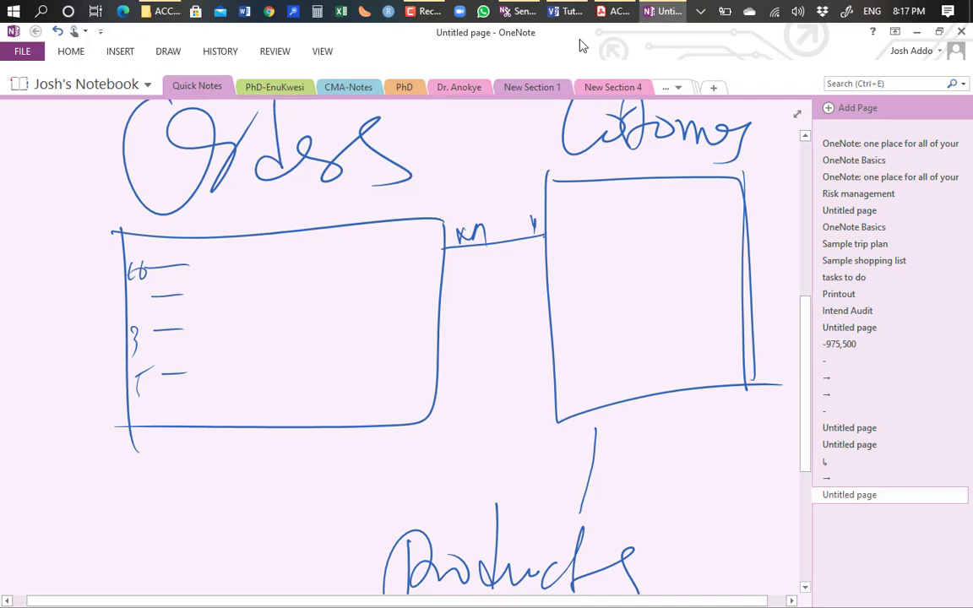
In Visio, select Order's Customerid foreign key, the Order entity, then Customerid again.
left_click(557, 11)
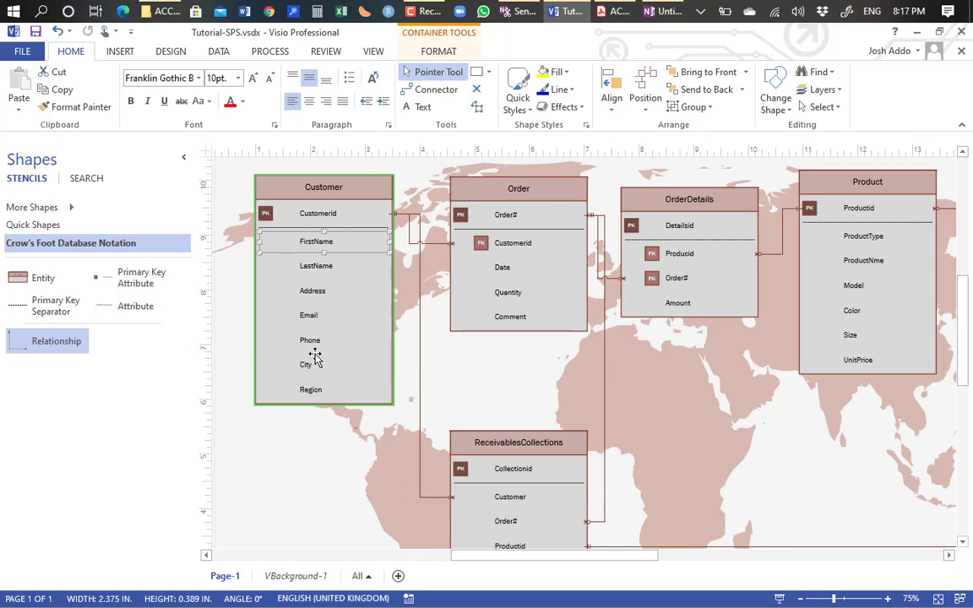
left_click(512, 247)
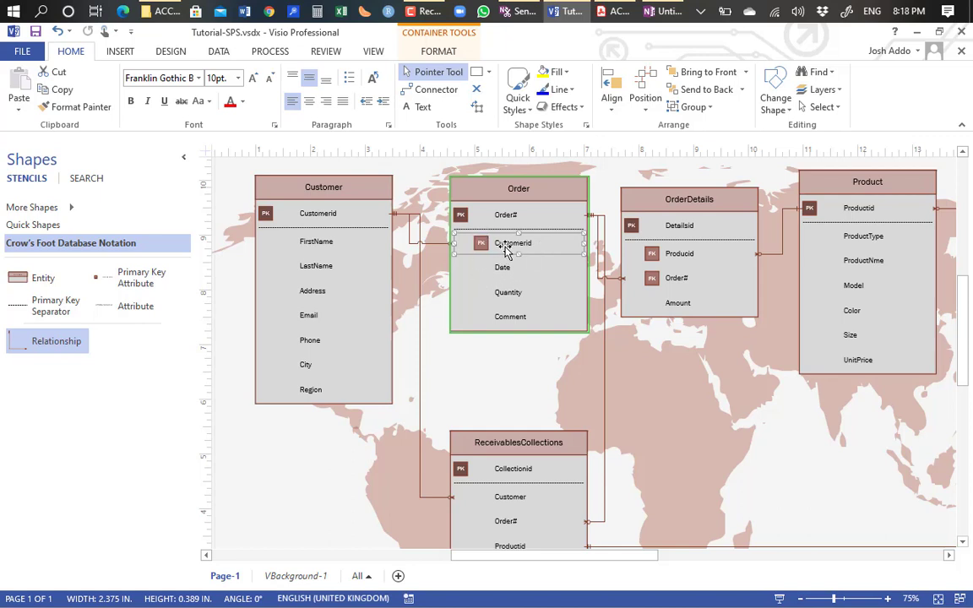
left_click(515, 248)
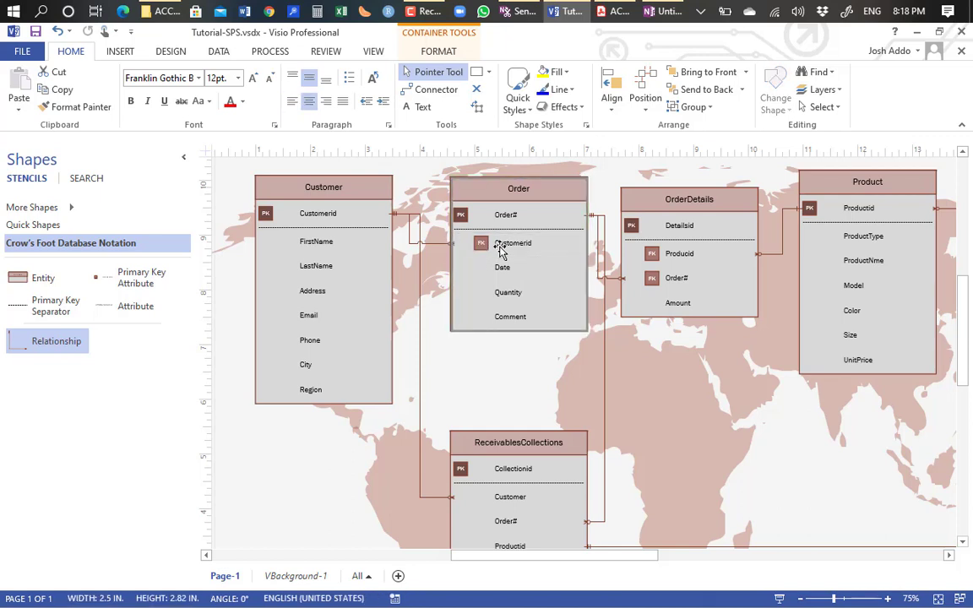
left_click(504, 250)
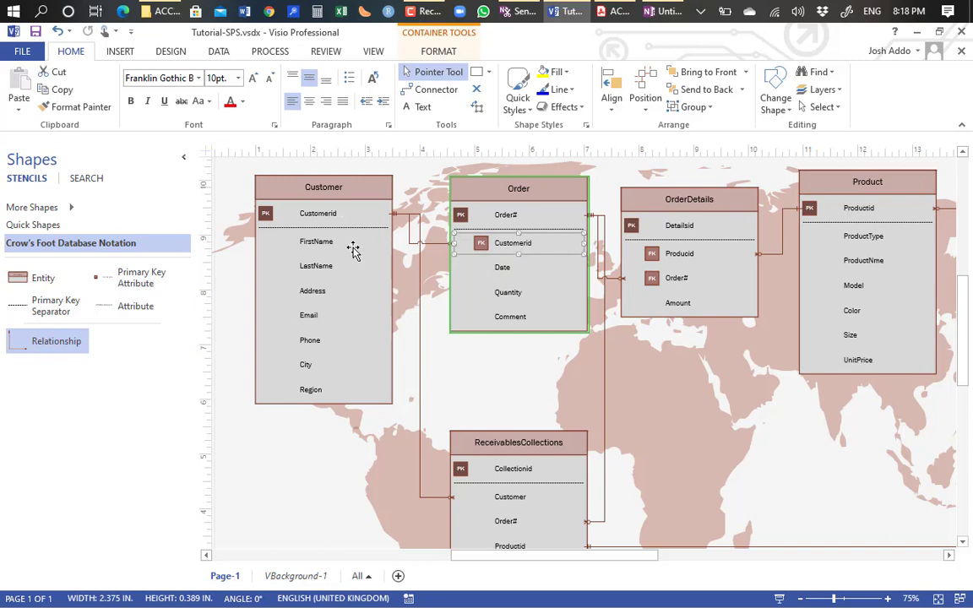
key("alt+Tab")
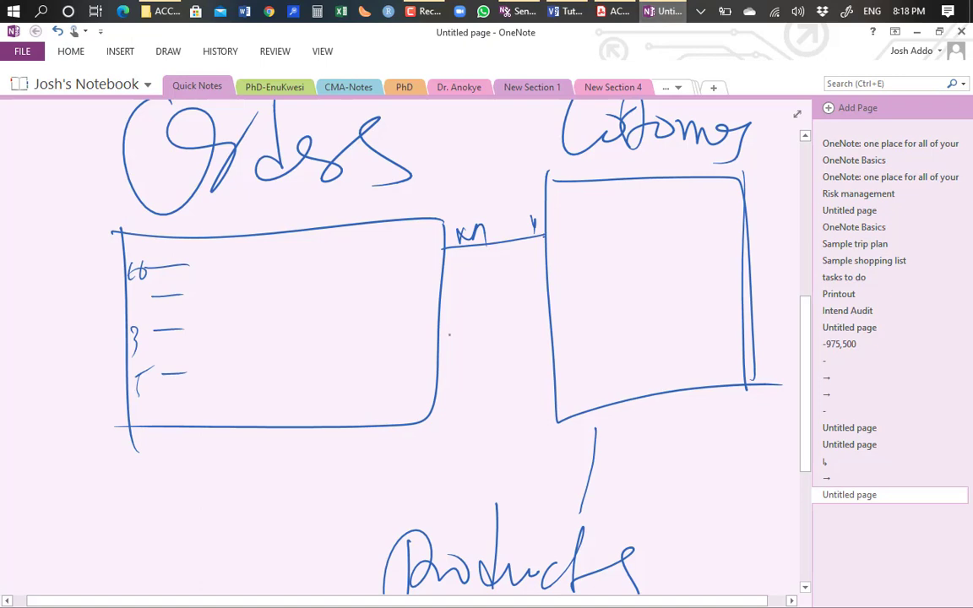
Draw a second Orders–Customer line with a plus mark and a longer lower stroke.
left_click_drag(437, 361, 553, 363)
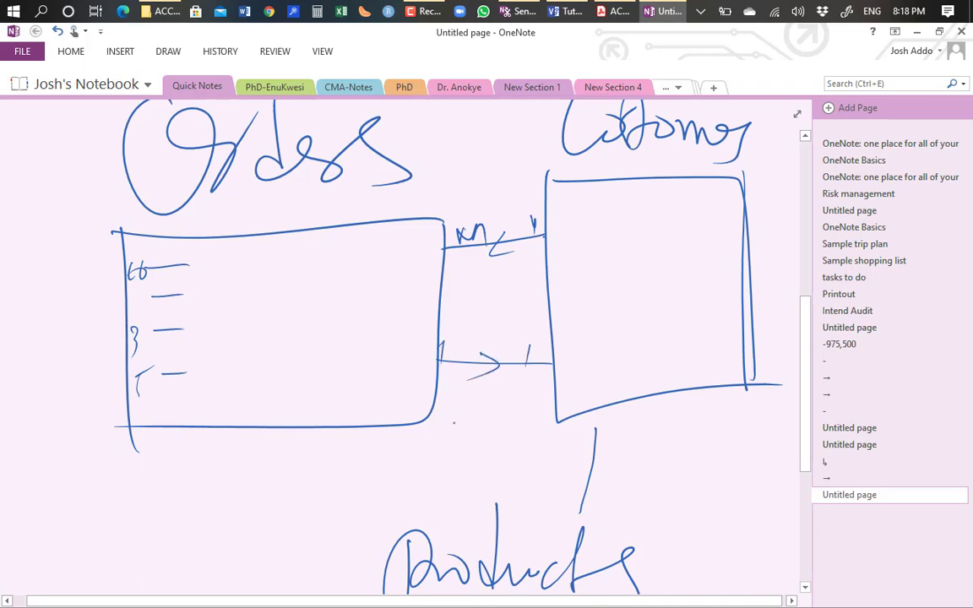
left_click_drag(490, 296, 512, 291)
mouse_move(477, 441)
left_mouse_down()
mouse_move(512, 437)
mouse_move(548, 479)
left_mouse_up()
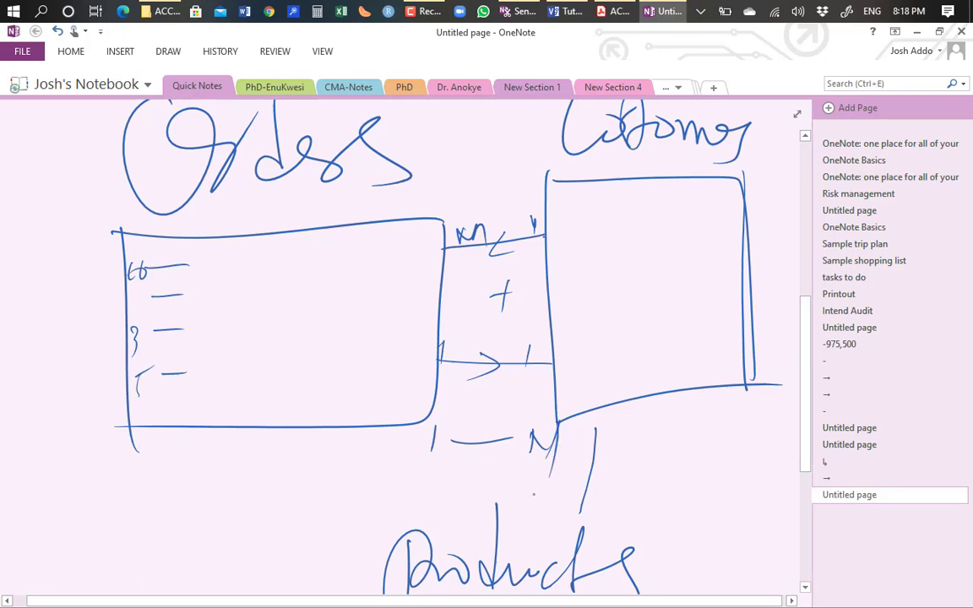
left_click(566, 11)
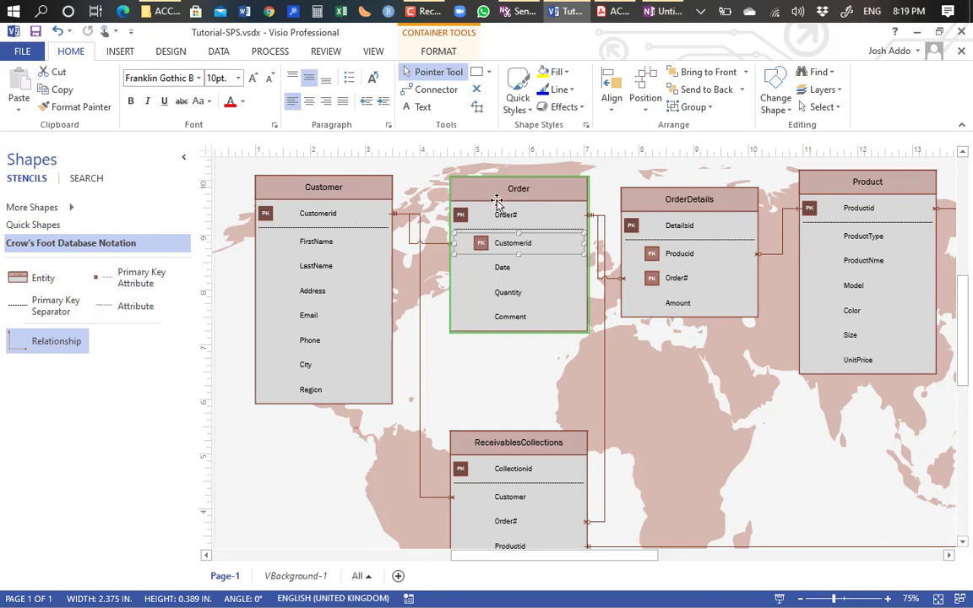
Zoom in to 113% and glue the relationship end to Order beside its Customerid row.
left_click(429, 263)
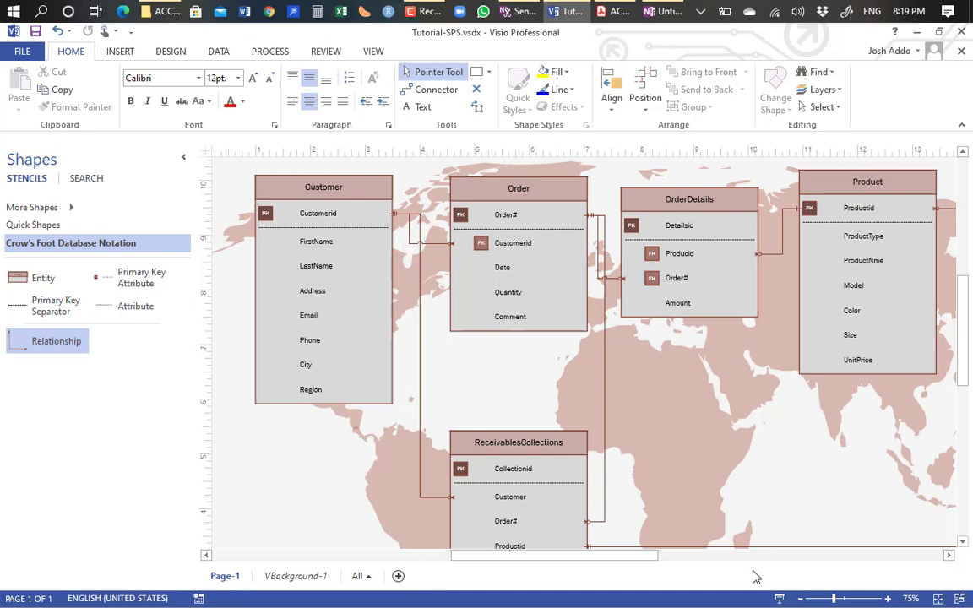
left_click(887, 598)
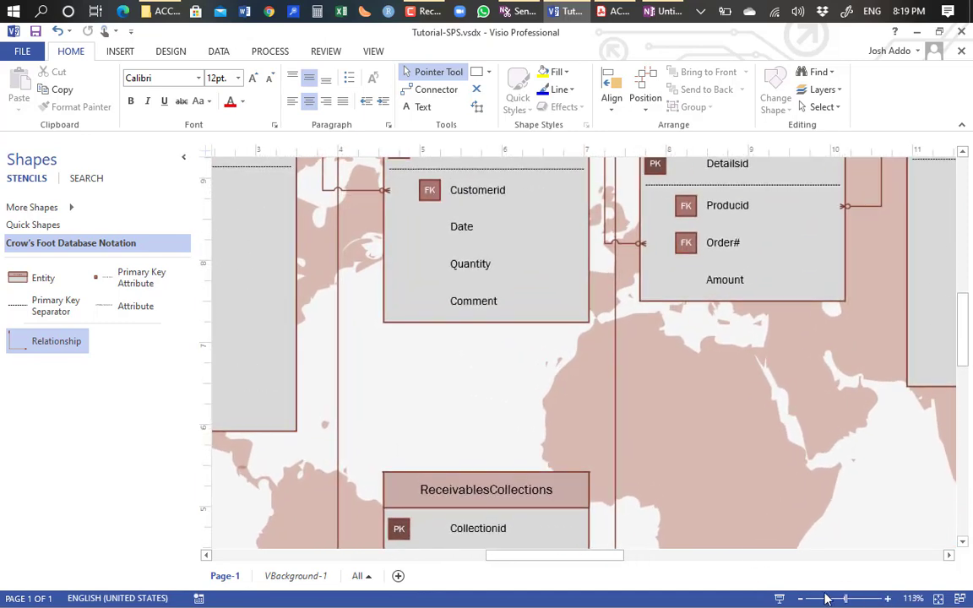
left_click_drag(967, 344, 923, 304)
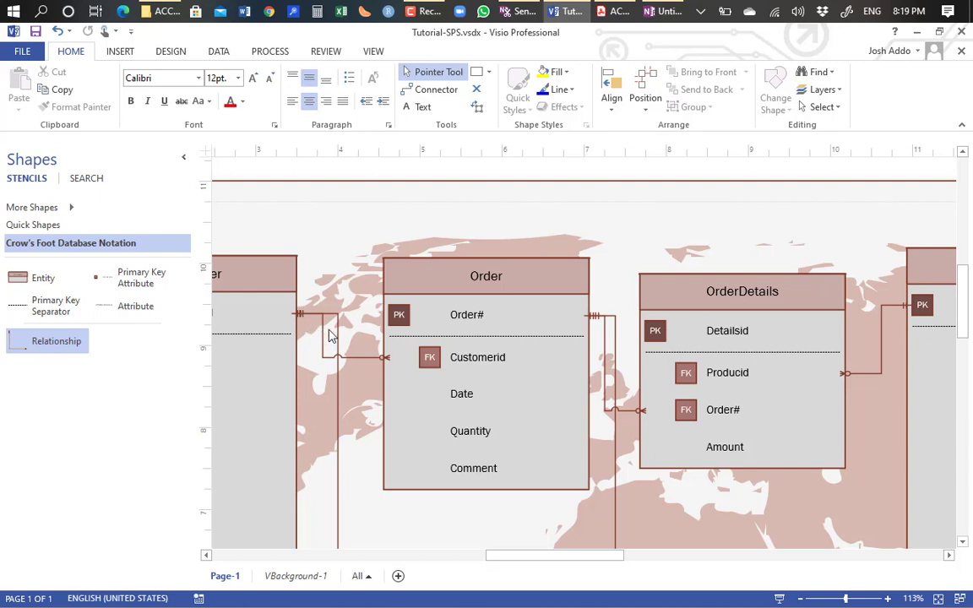
mouse_move(296, 315)
left_mouse_down()
mouse_move(279, 291)
mouse_move(298, 314)
left_mouse_up()
Draw a line under Orders toward Products with a double bar and an M-labelled crow's foot.
left_click(663, 11)
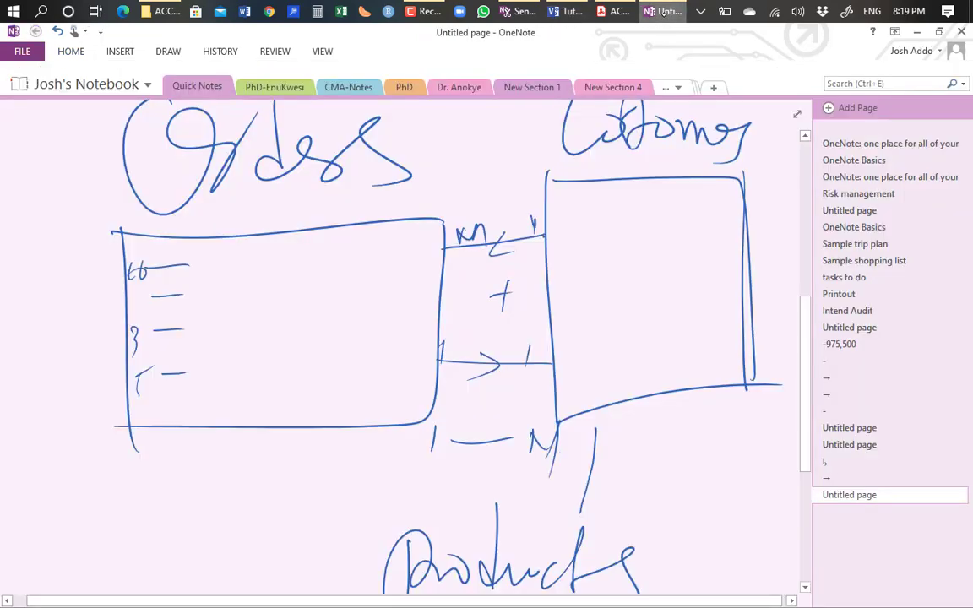
left_click_drag(154, 500, 433, 481)
left_click_drag(179, 452, 181, 525)
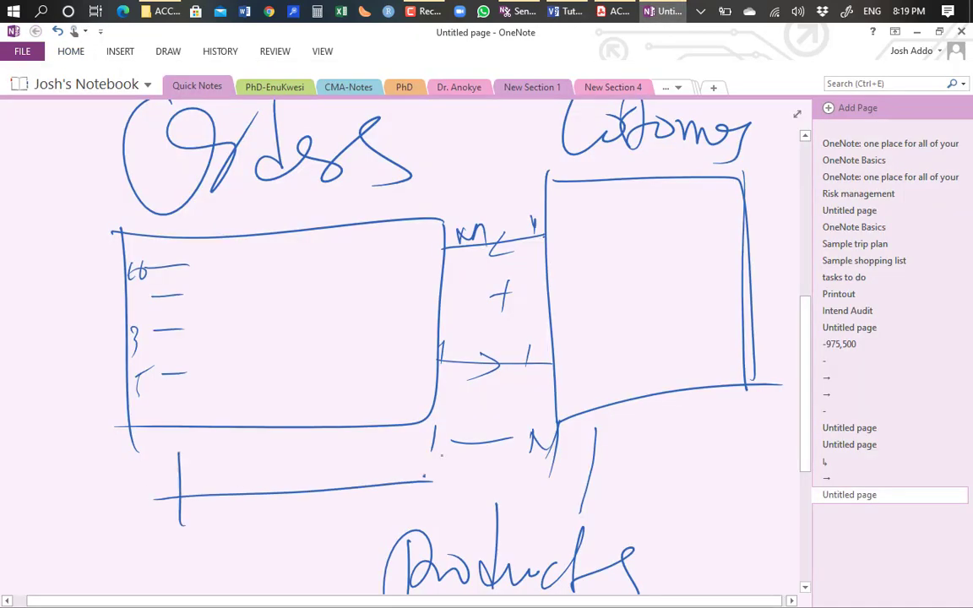
left_click_drag(486, 427, 498, 487)
left_click_drag(427, 477, 488, 547)
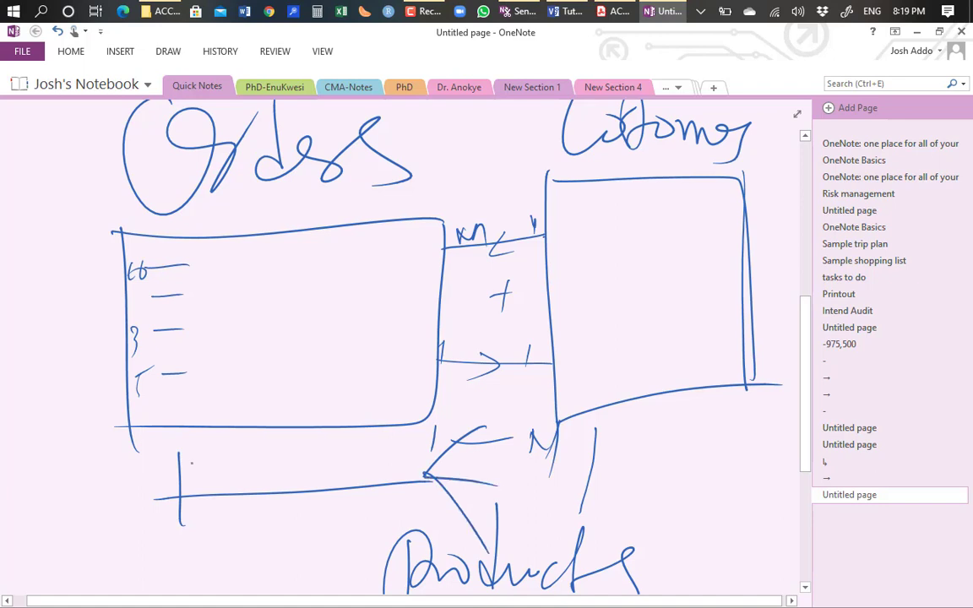
left_click_drag(192, 452, 194, 481)
left_click_drag(470, 463, 492, 478)
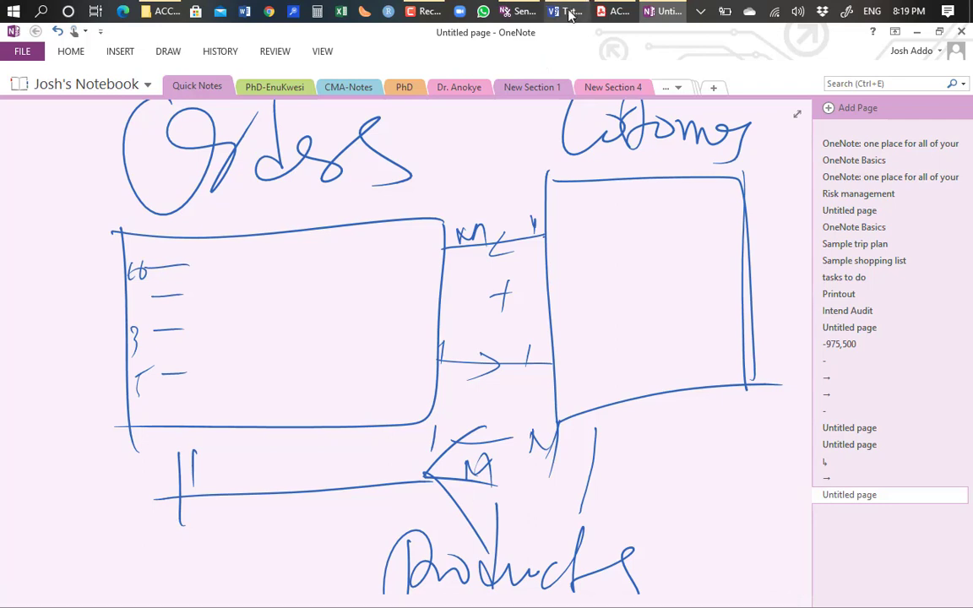
left_click(564, 11)
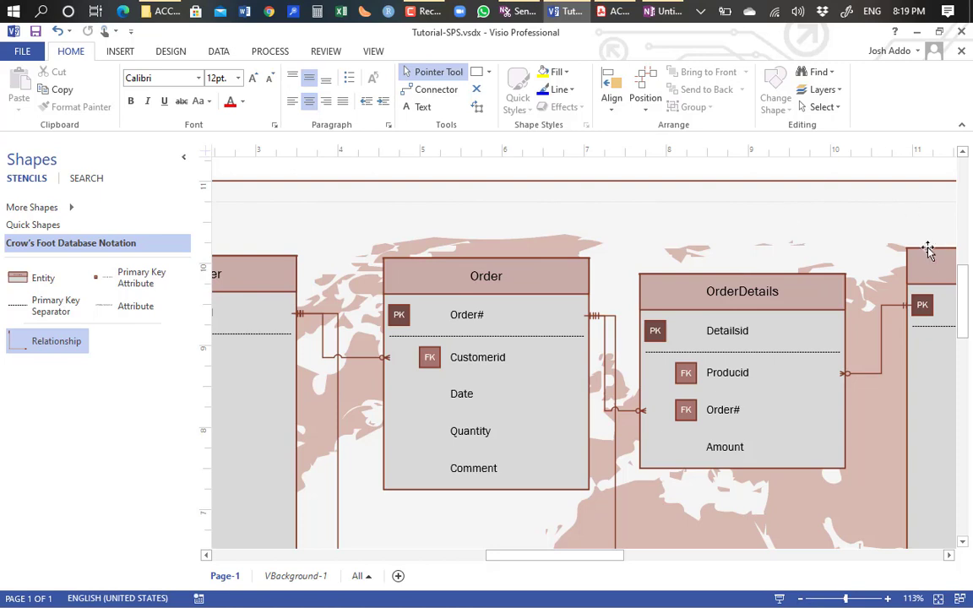
Scroll right to reveal Product and zoom out to 100% to see Order, OrderDetails and Product.
left_click_drag(595, 555, 629, 557)
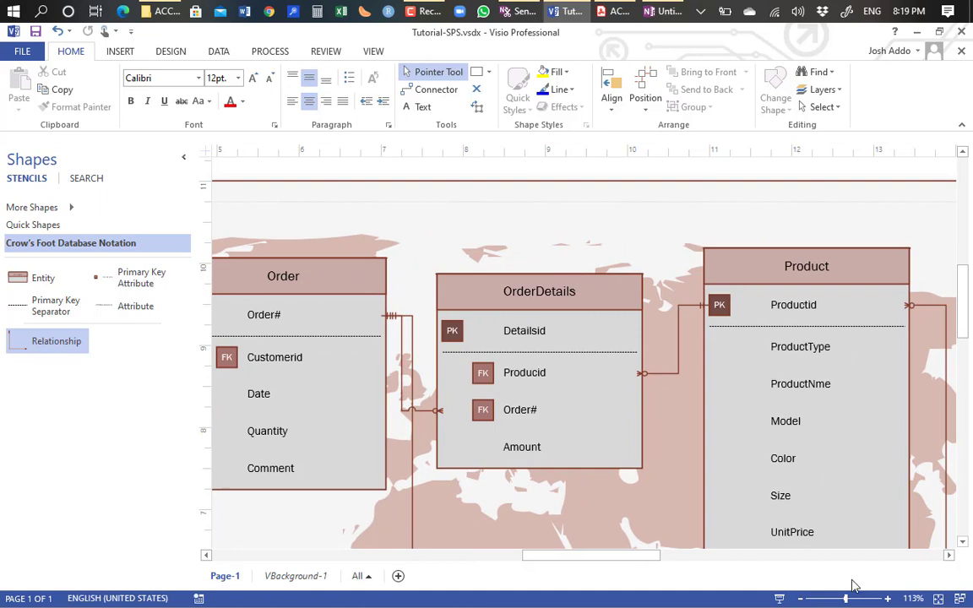
left_click(801, 599)
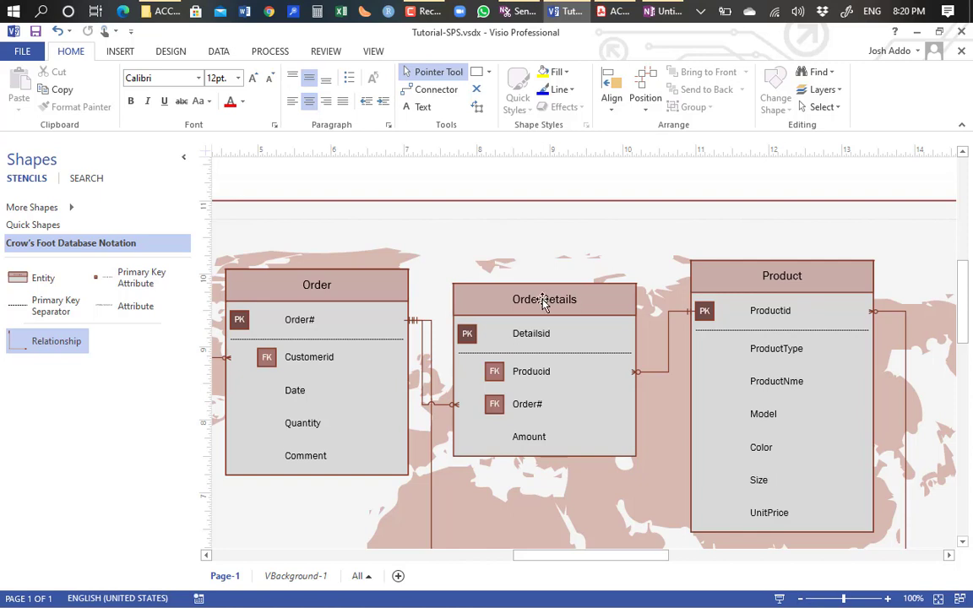
left_click(313, 358)
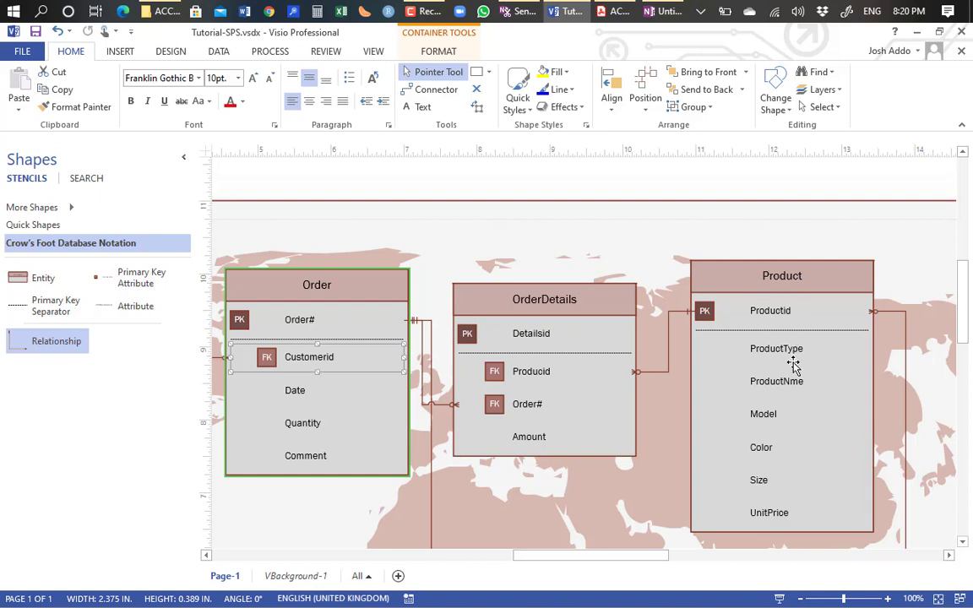
left_click(764, 348)
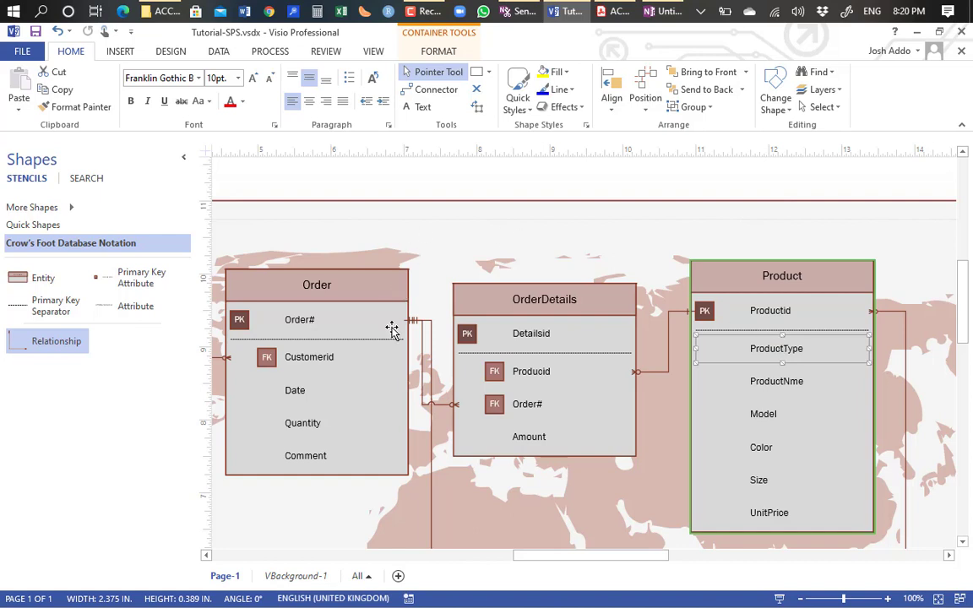
left_click(328, 361)
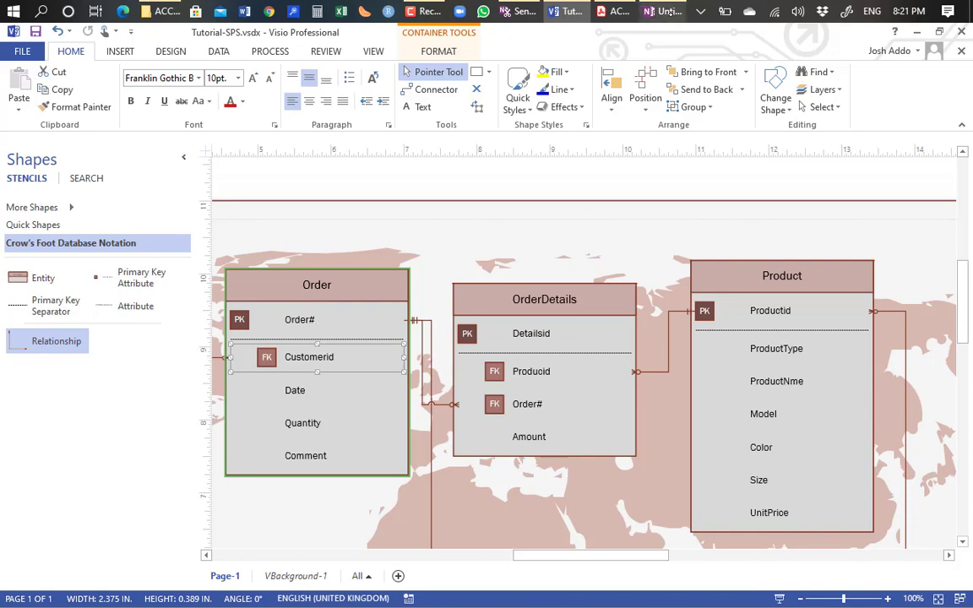
On a lower area of the OneNote page, handwrite the labels Order and Product.
left_click(664, 10)
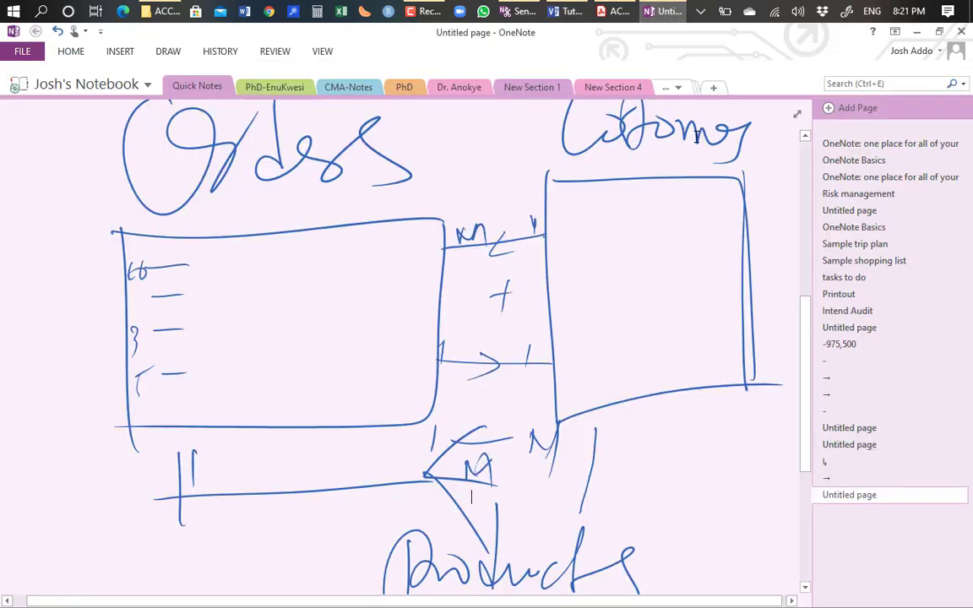
scroll(439, 338, "down", 8)
scroll(405, 338, "down", 5)
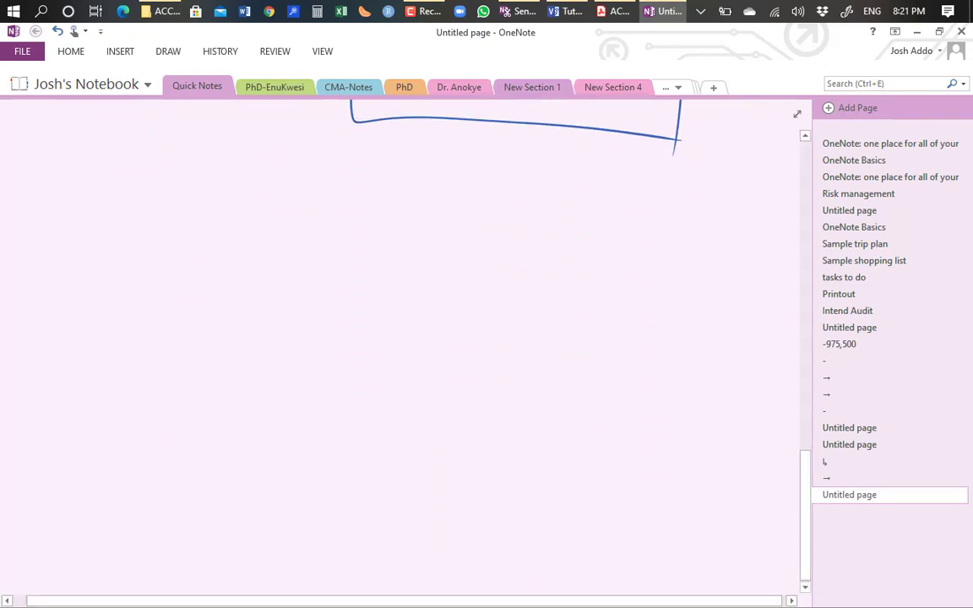
mouse_move(129, 205)
left_mouse_down()
mouse_move(193, 252)
mouse_move(268, 213)
left_mouse_up()
mouse_move(538, 213)
left_mouse_down()
mouse_move(530, 304)
mouse_move(598, 236)
mouse_move(657, 253)
left_mouse_up()
mouse_move(667, 187)
left_mouse_down()
mouse_move(698, 251)
mouse_move(728, 254)
mouse_move(745, 277)
left_mouse_up()
left_click_drag(740, 238, 798, 235)
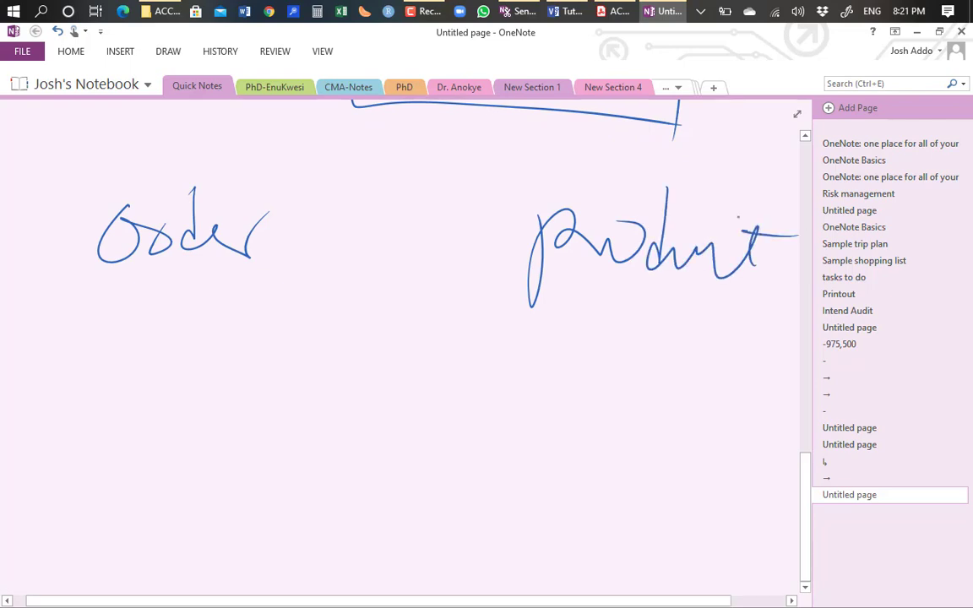
Draw boxes under Order and Product, linked by a line marked one at Order, many at Product.
mouse_move(93, 297)
left_mouse_down()
mouse_move(89, 463)
mouse_move(103, 441)
left_mouse_up()
left_click_drag(571, 328, 583, 482)
mouse_move(577, 318)
left_mouse_down()
mouse_move(763, 384)
mouse_move(651, 475)
left_mouse_up()
left_click_drag(275, 375, 604, 393)
left_click_drag(287, 339, 288, 366)
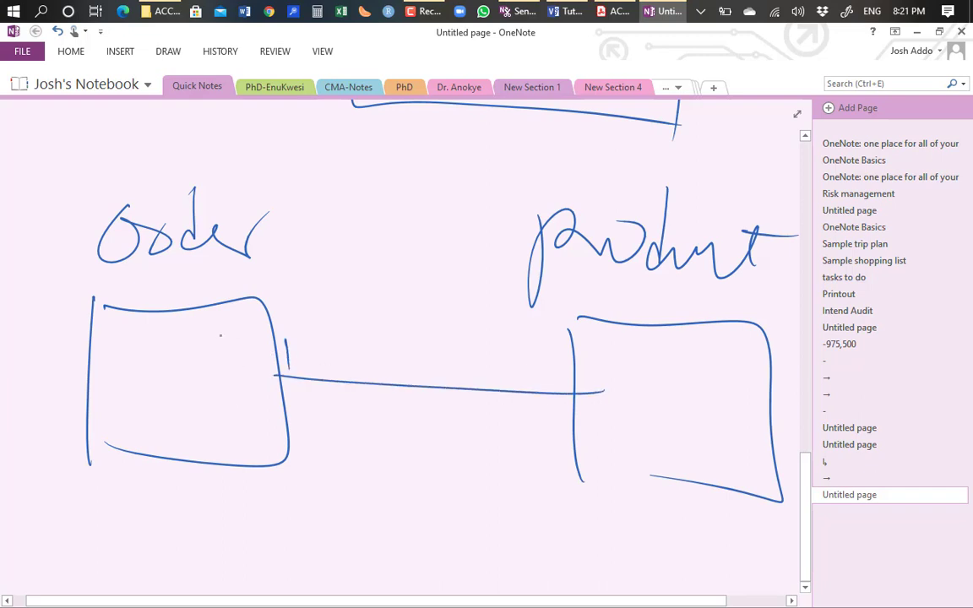
mouse_move(542, 364)
left_mouse_down()
mouse_move(567, 384)
mouse_move(541, 390)
mouse_move(564, 377)
mouse_move(572, 387)
left_mouse_up()
Add an arrowhead, a lower return line with an arrow, and tidy the Product box's edges.
left_click_drag(419, 359, 395, 414)
left_click_drag(298, 453, 505, 469)
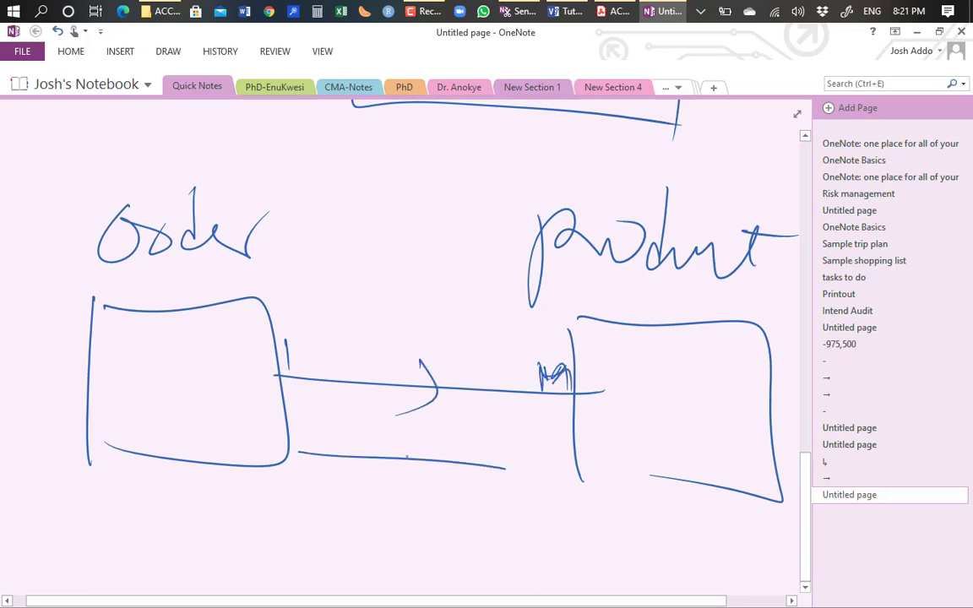
left_click_drag(410, 449, 451, 484)
left_click_drag(582, 473, 650, 475)
mouse_move(571, 319)
left_mouse_down()
mouse_move(598, 318)
mouse_move(569, 352)
left_mouse_up()
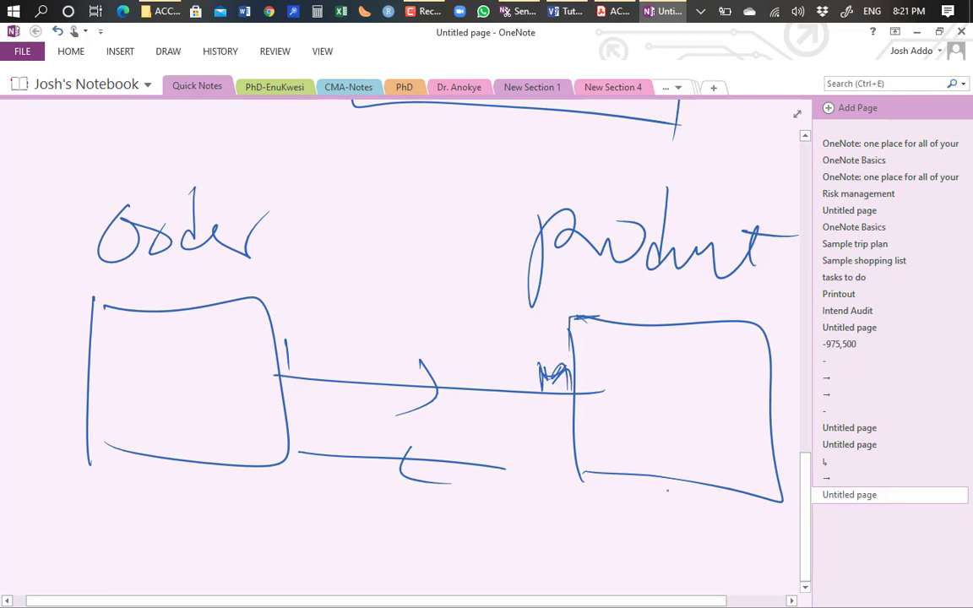
left_click(565, 13)
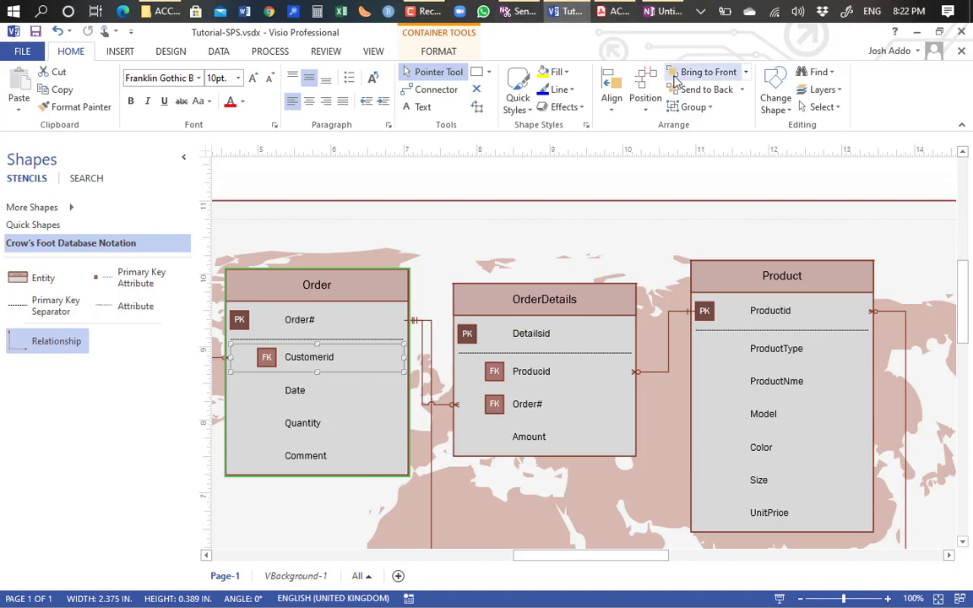
mouse_move(588, 12)
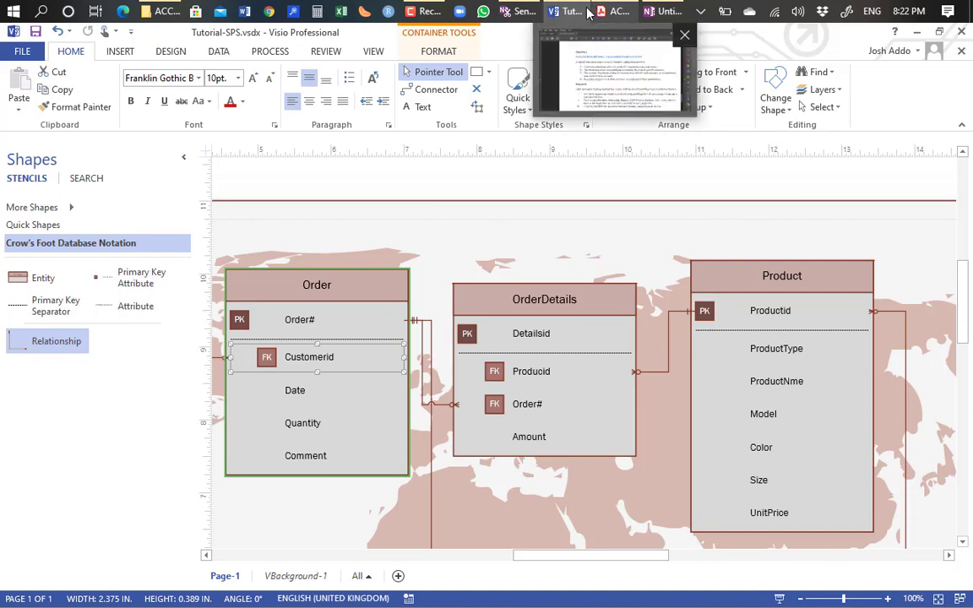
left_click(521, 12)
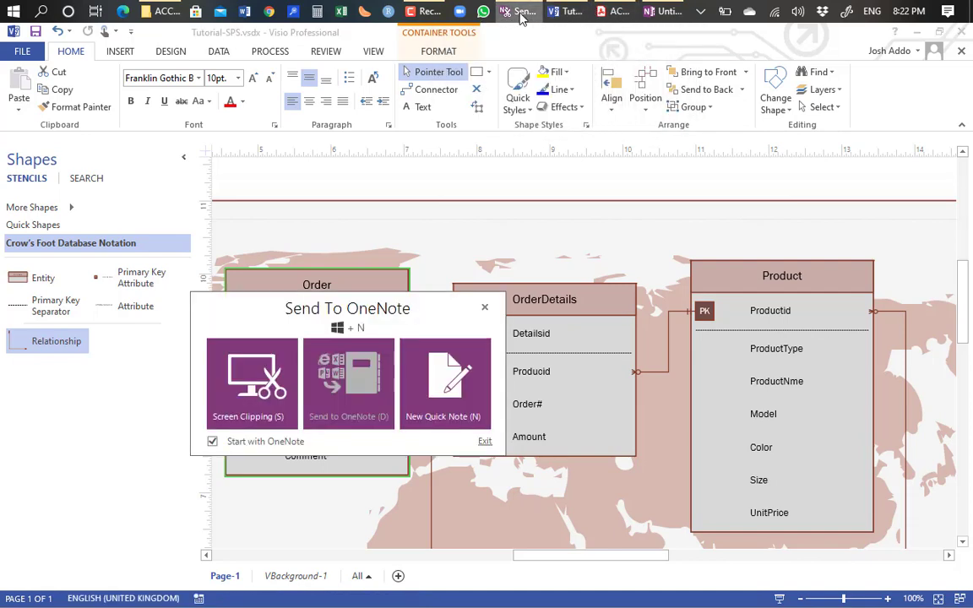
left_click(663, 11)
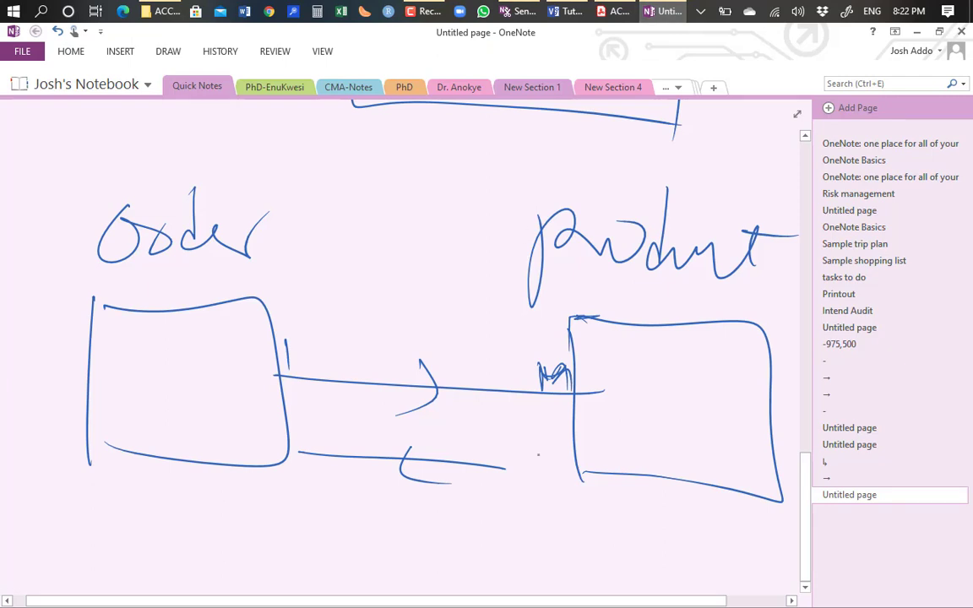
Add a 1 beside Product, an N beside Order, an N-labelled diagonal link, and M at Product's corner.
left_click_drag(550, 445, 549, 473)
left_click_drag(298, 426, 322, 418)
mouse_move(257, 544)
left_mouse_down()
mouse_move(457, 397)
mouse_move(619, 306)
mouse_move(296, 528)
mouse_move(335, 556)
left_mouse_up()
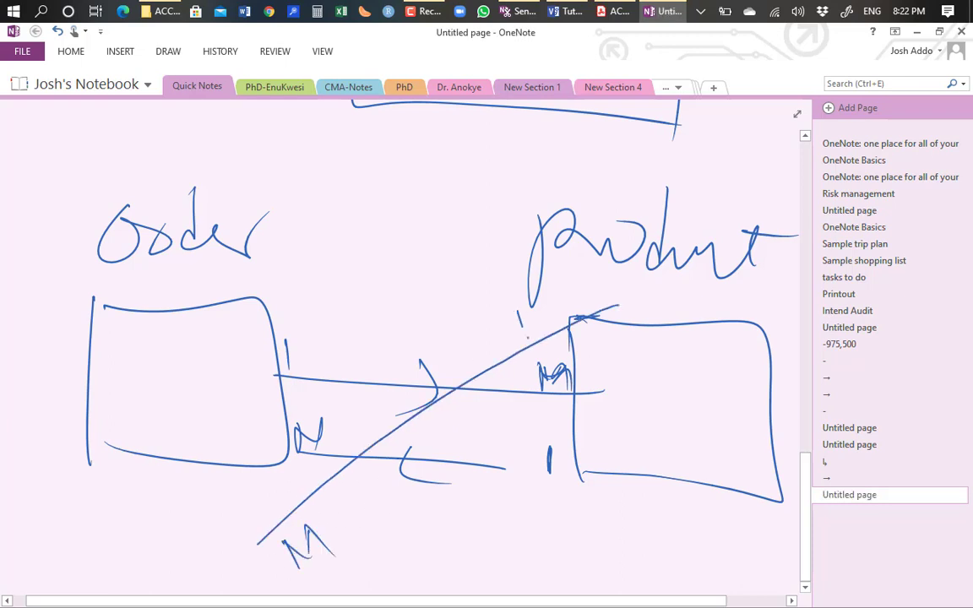
left_click_drag(519, 333, 553, 303)
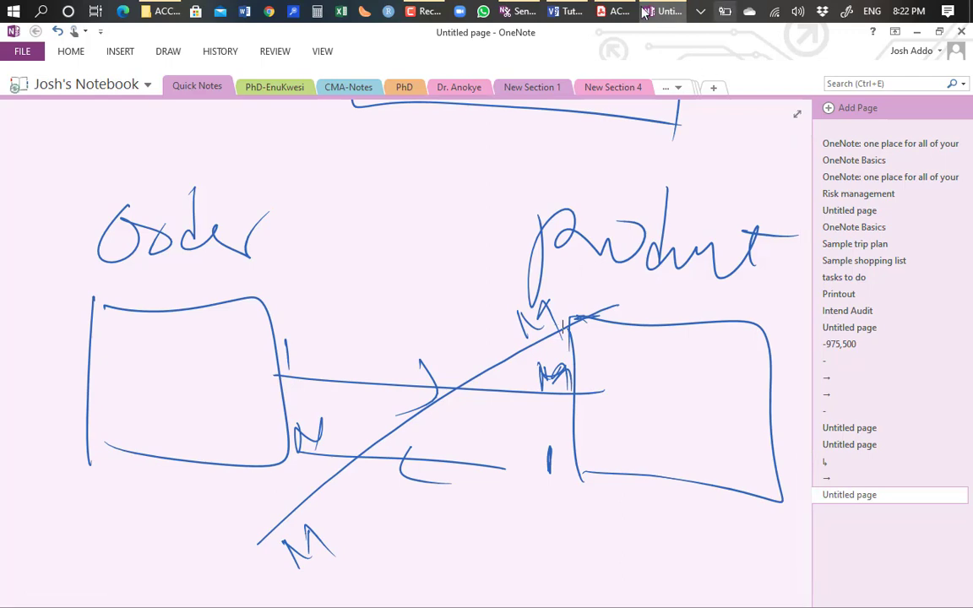
left_click(568, 15)
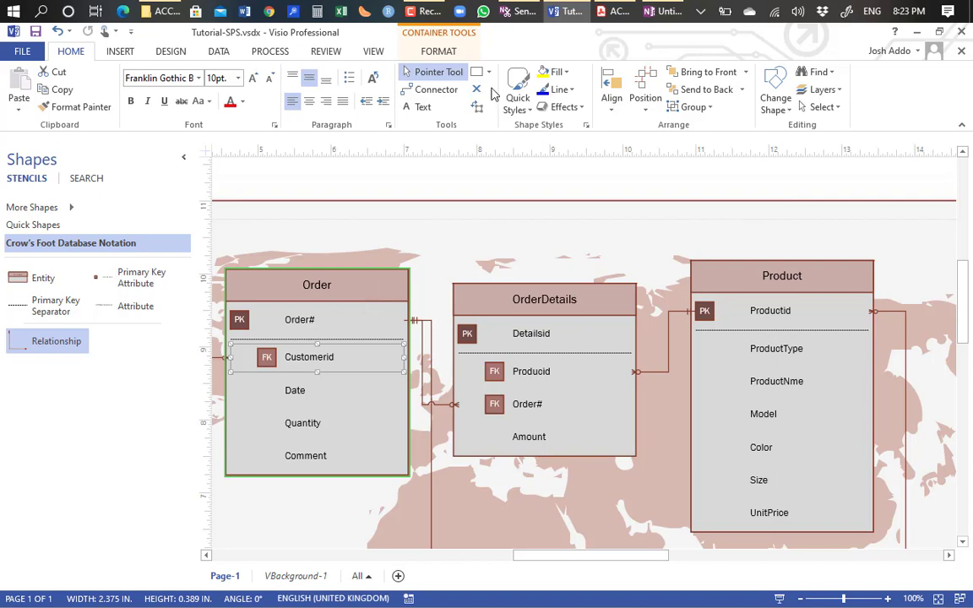
Return to the OneNote page with the handwritten Order and Product sketch.
left_click(661, 11)
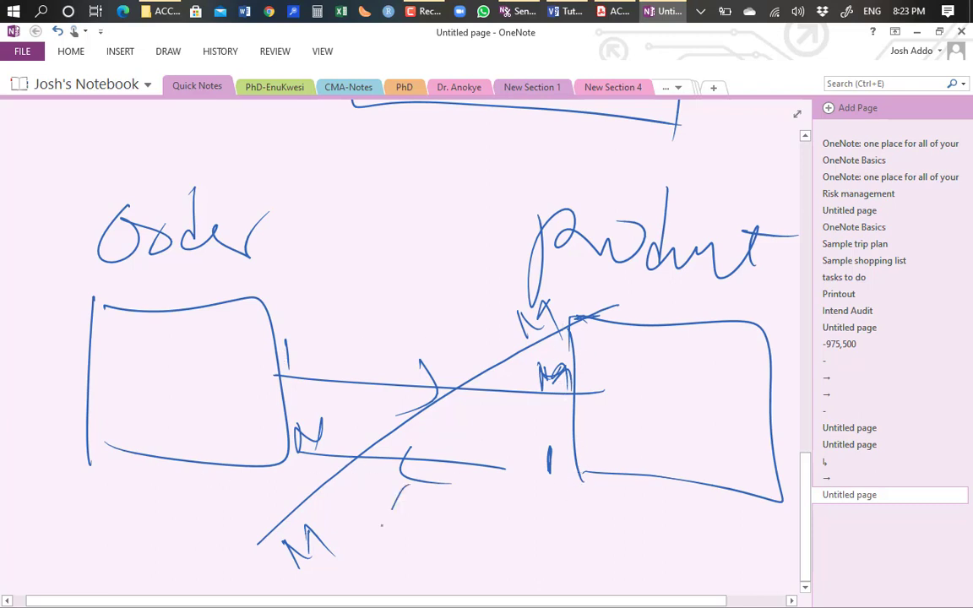
Handwrite a 2 and a 1—M note under the Order–Product sketch boxes, then return to Visio.
left_click_drag(382, 524, 455, 562)
mouse_move(567, 521)
left_mouse_down()
mouse_move(565, 556)
mouse_move(642, 517)
mouse_move(681, 555)
left_mouse_up()
left_click(688, 534)
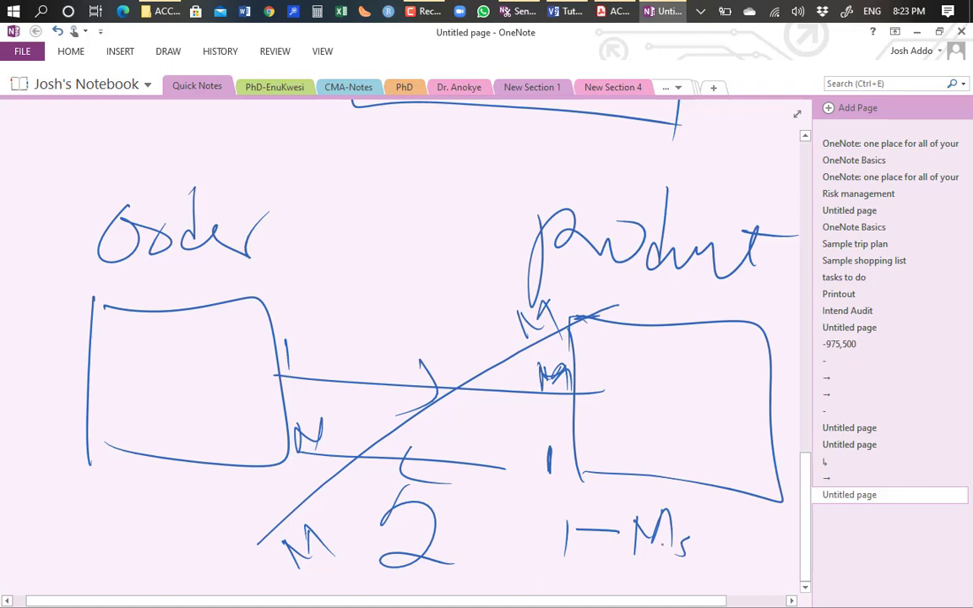
left_click(571, 12)
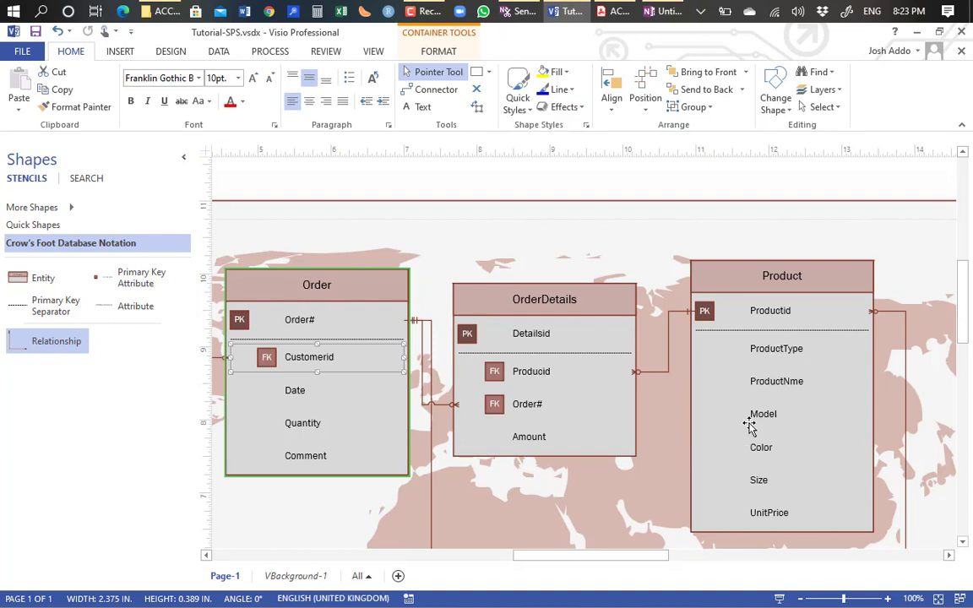
left_click(549, 303)
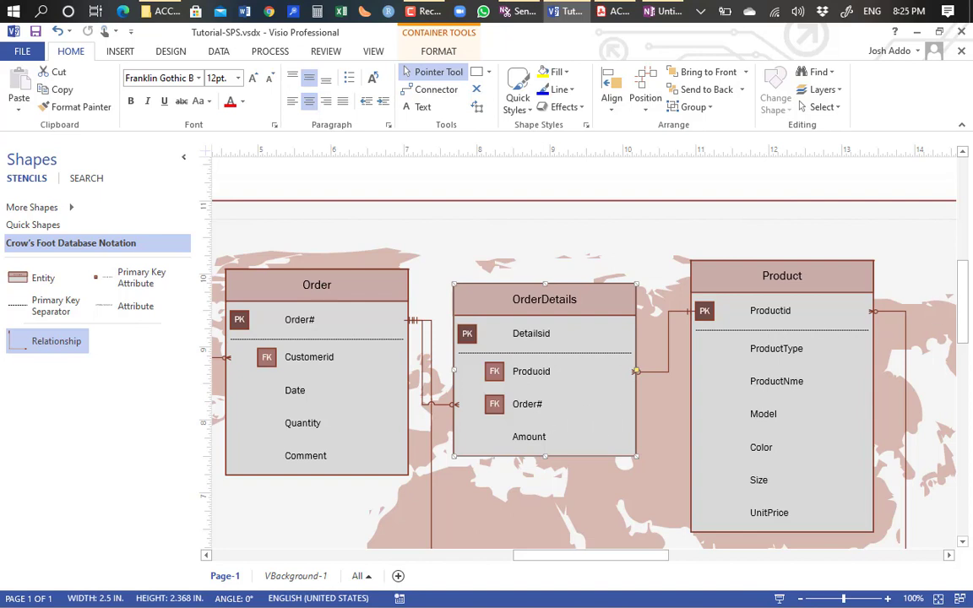
Scroll the diagram to show ReceivablesCollections and its links to Customer, Order# and ProductId.
left_click_drag(964, 315, 969, 370)
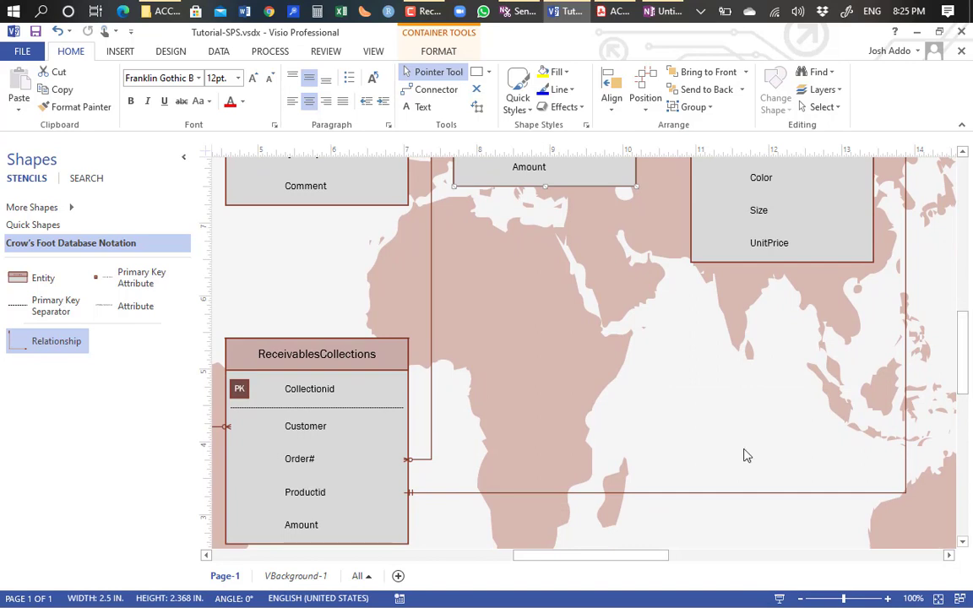
scroll(579, 571, "left", 5)
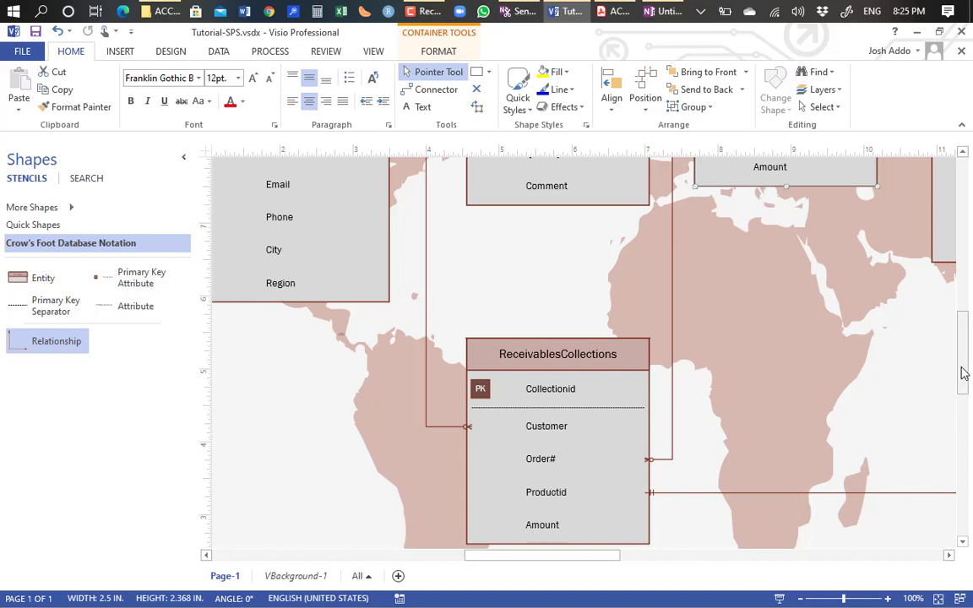
mouse_move(962, 374)
left_mouse_down()
mouse_move(960, 344)
mouse_move(962, 371)
mouse_move(966, 345)
mouse_move(967, 357)
left_mouse_up()
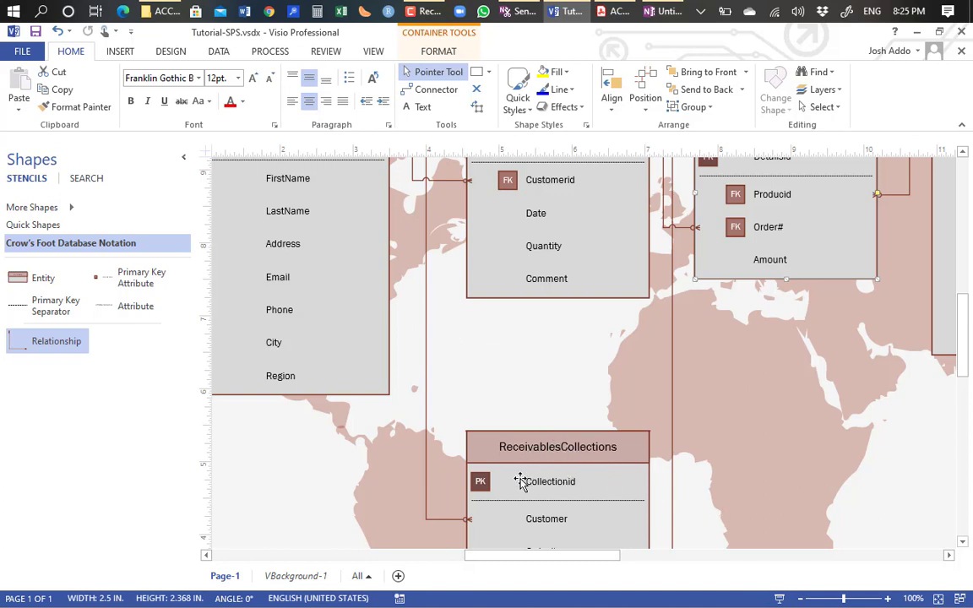
left_click(548, 485)
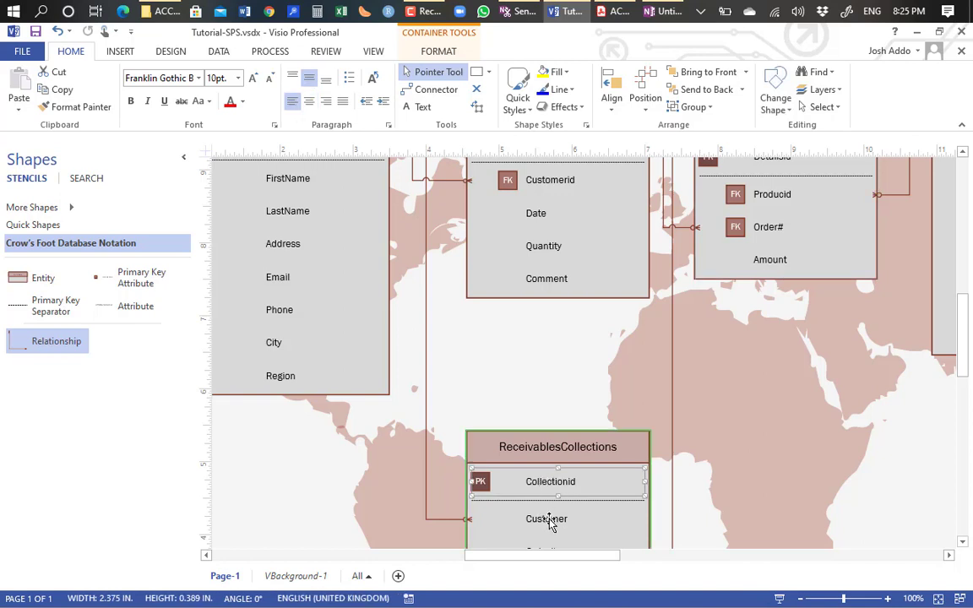
left_click(550, 523)
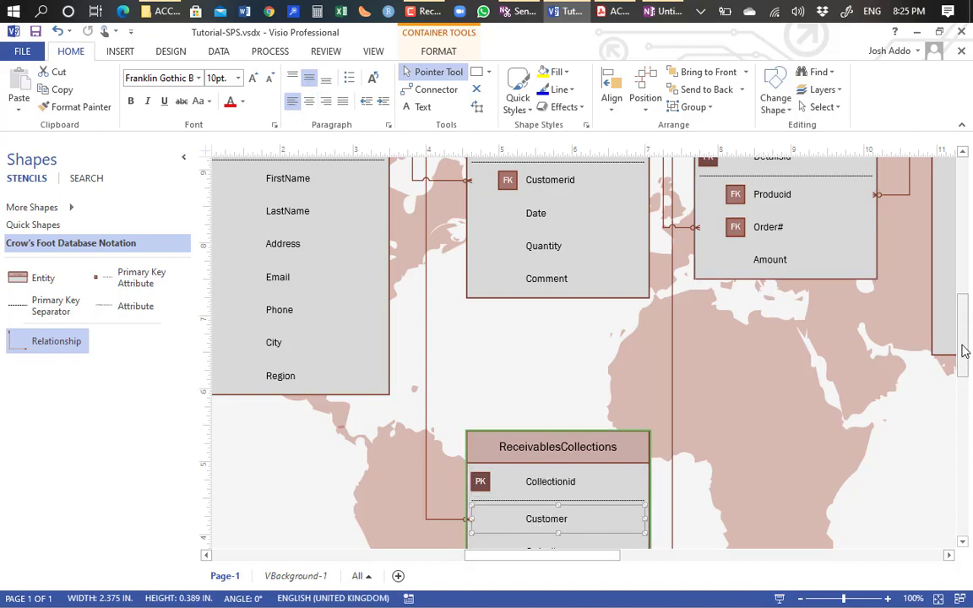
scroll(970, 374, "down", 2)
scroll(970, 374, "down", 3)
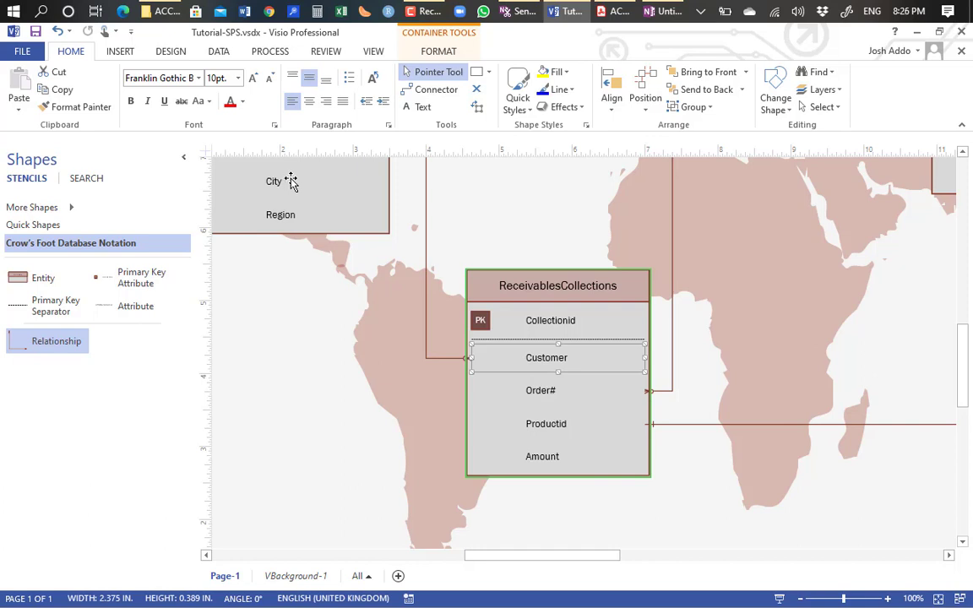
left_click(555, 390)
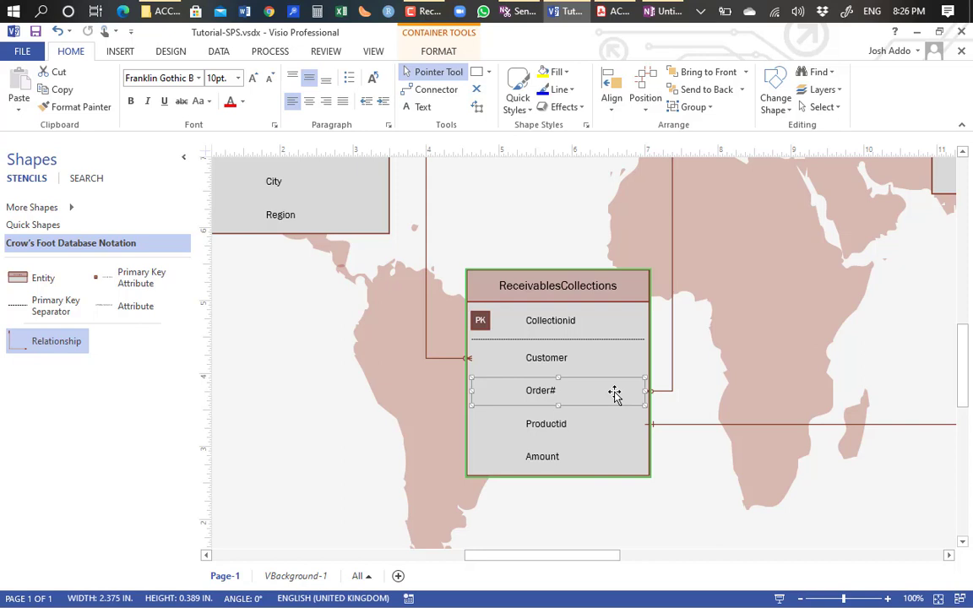
left_click_drag(962, 387, 946, 341)
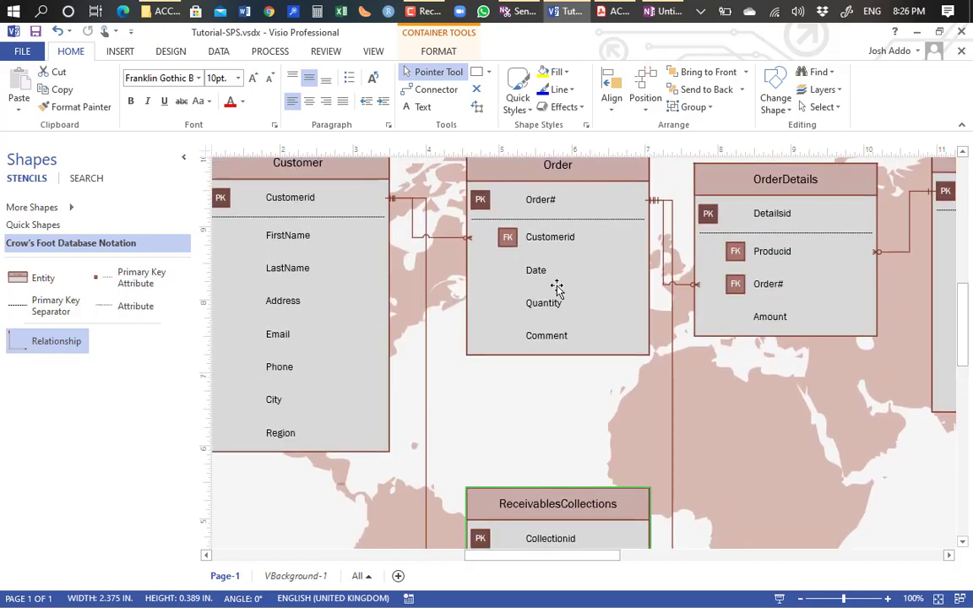
left_click(545, 208)
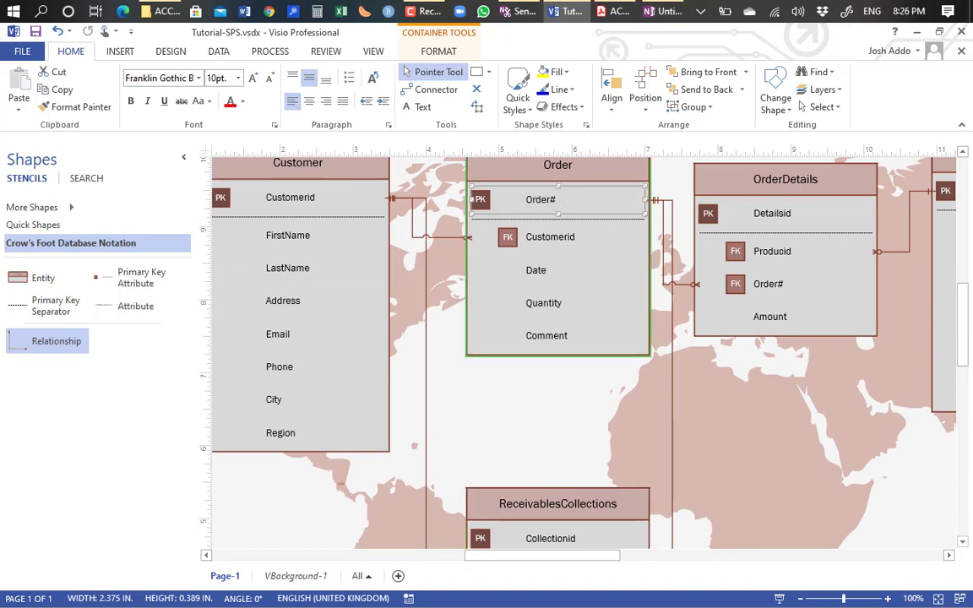
scroll(967, 329, "down", 5)
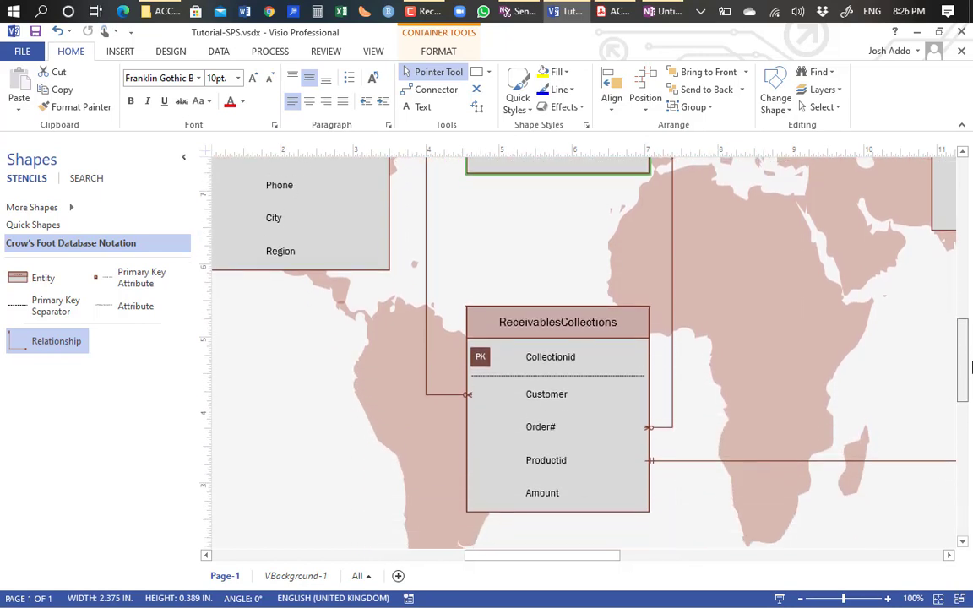
left_click(539, 419)
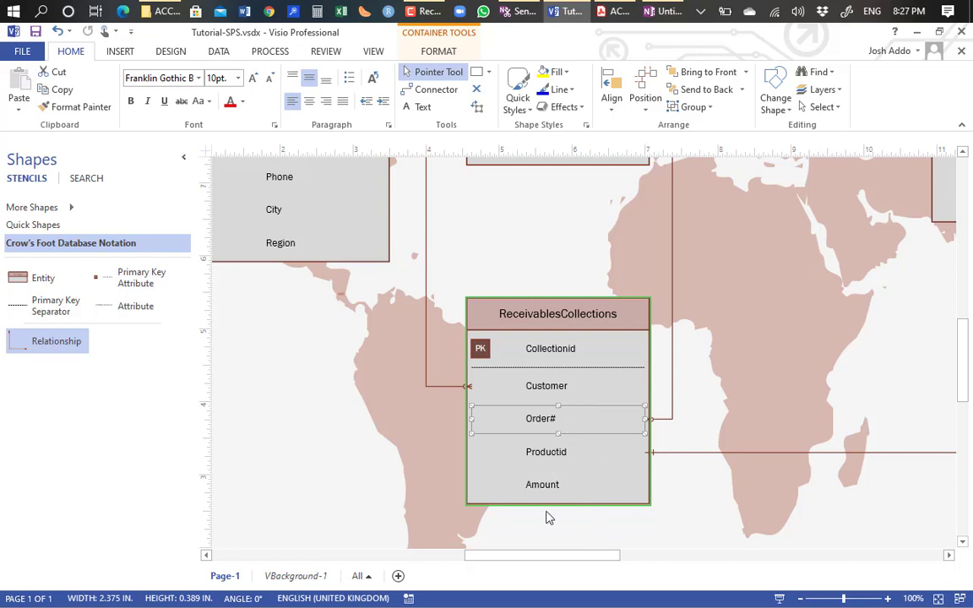
left_click(556, 487)
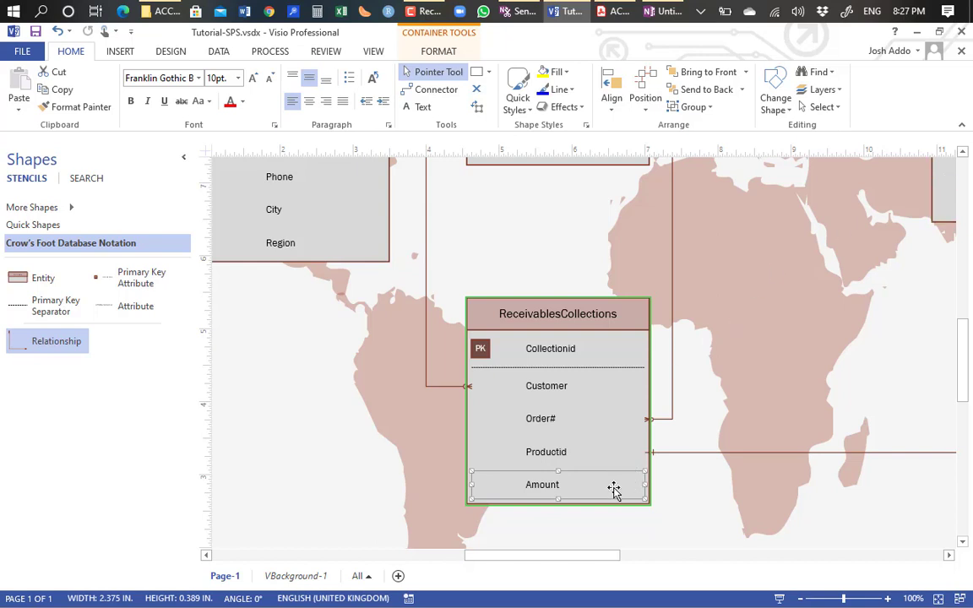
left_click(944, 200)
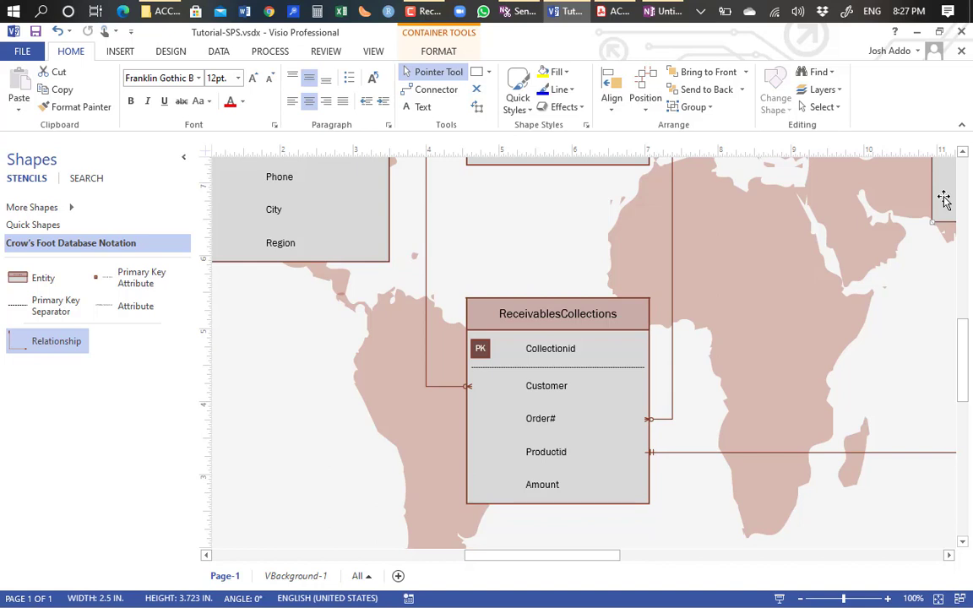
Zoom out to 38%, back in to 71%, and scroll up to frame the ProductId link to Product.
left_click_drag(566, 557, 620, 555)
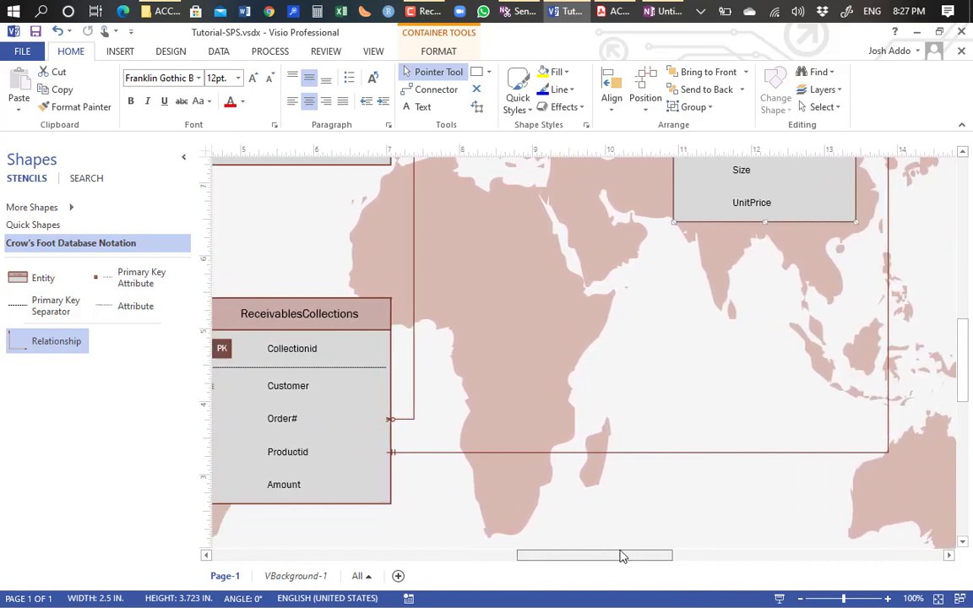
left_click(801, 599)
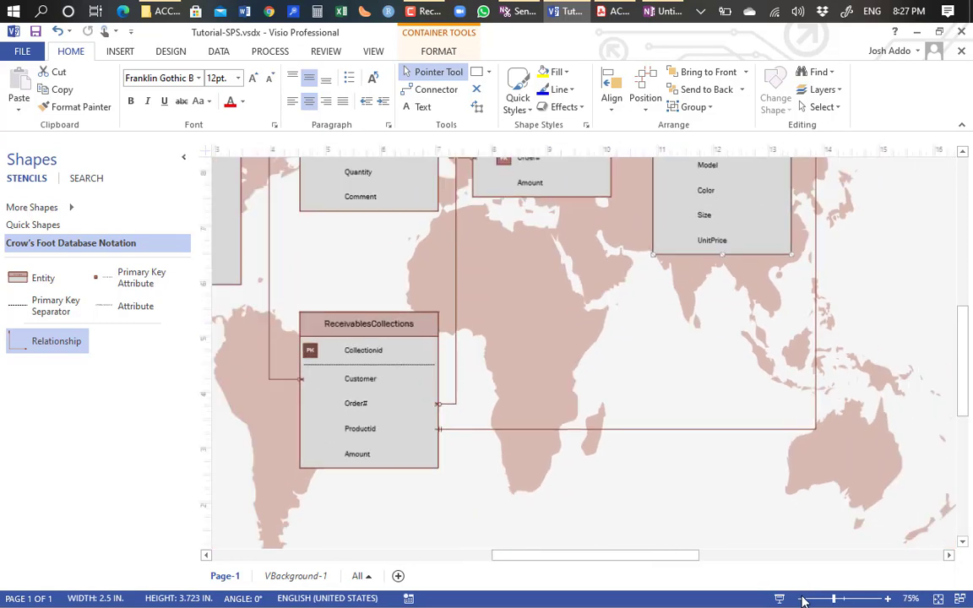
left_click(801, 599)
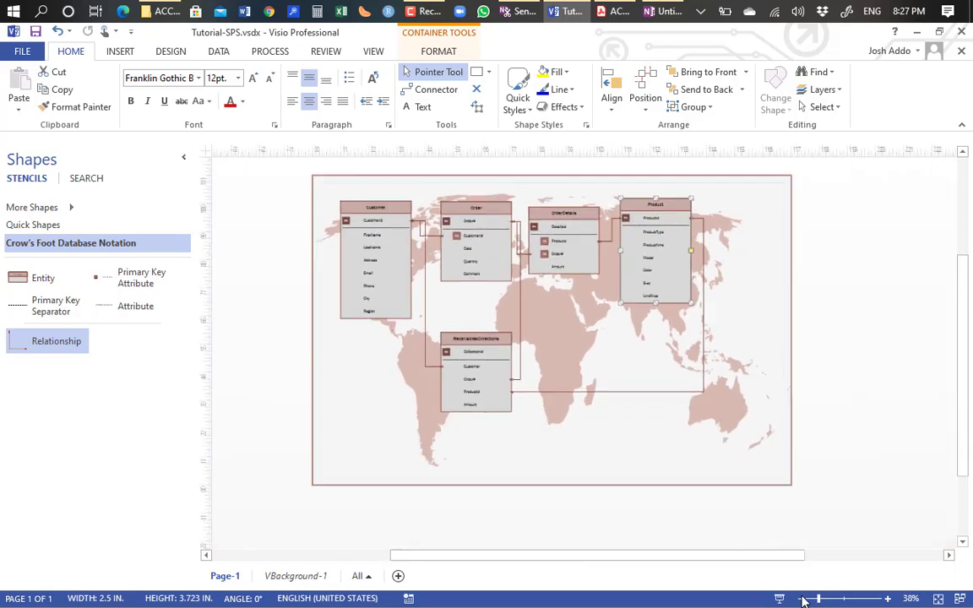
left_click(886, 599)
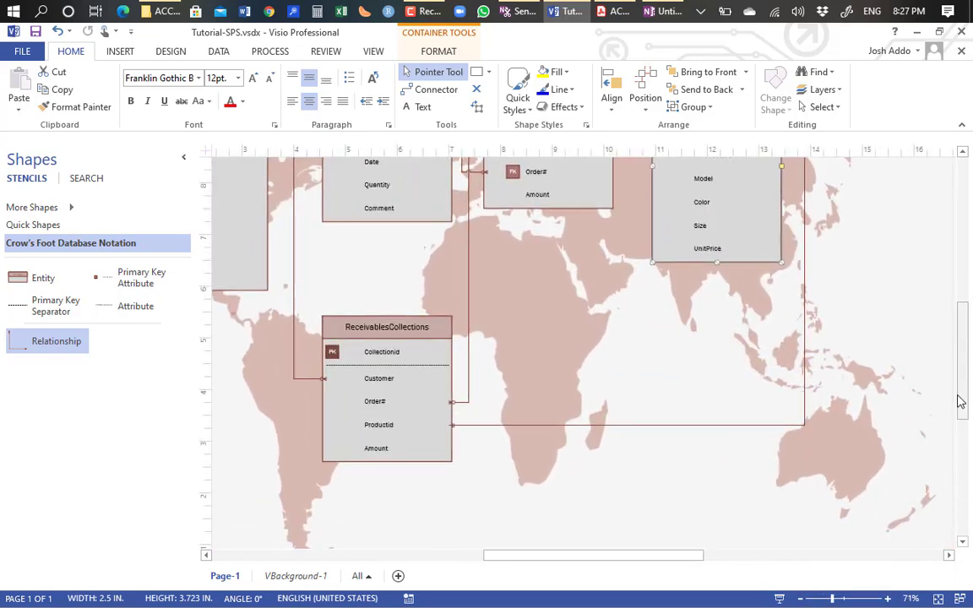
scroll(961, 389, "up", 3)
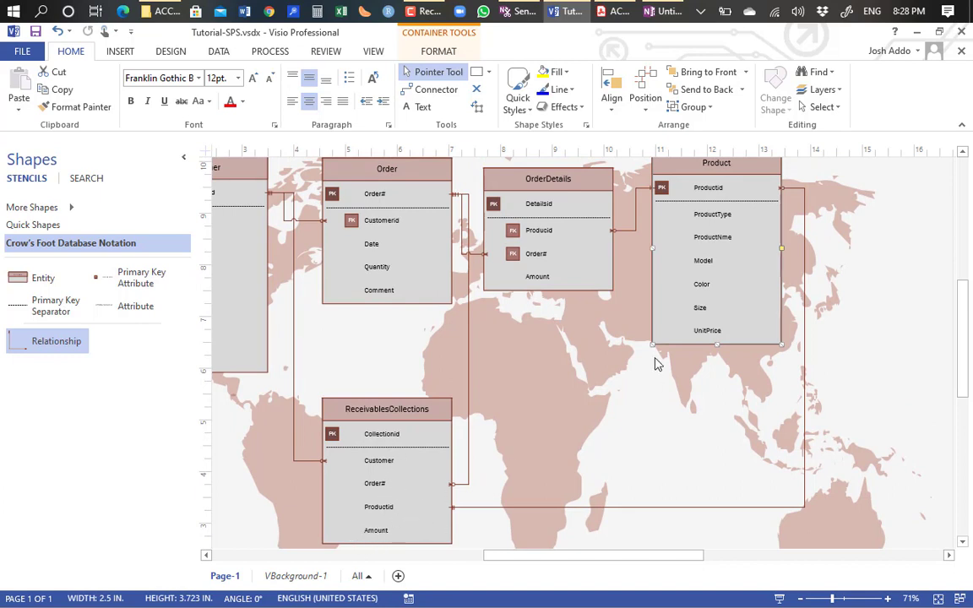
left_click(706, 262)
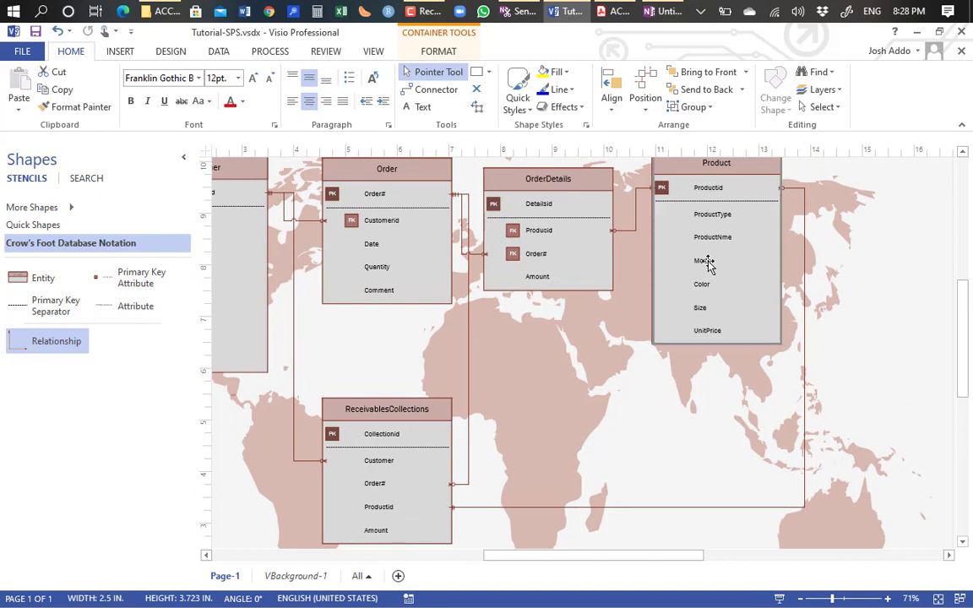
left_click(706, 262)
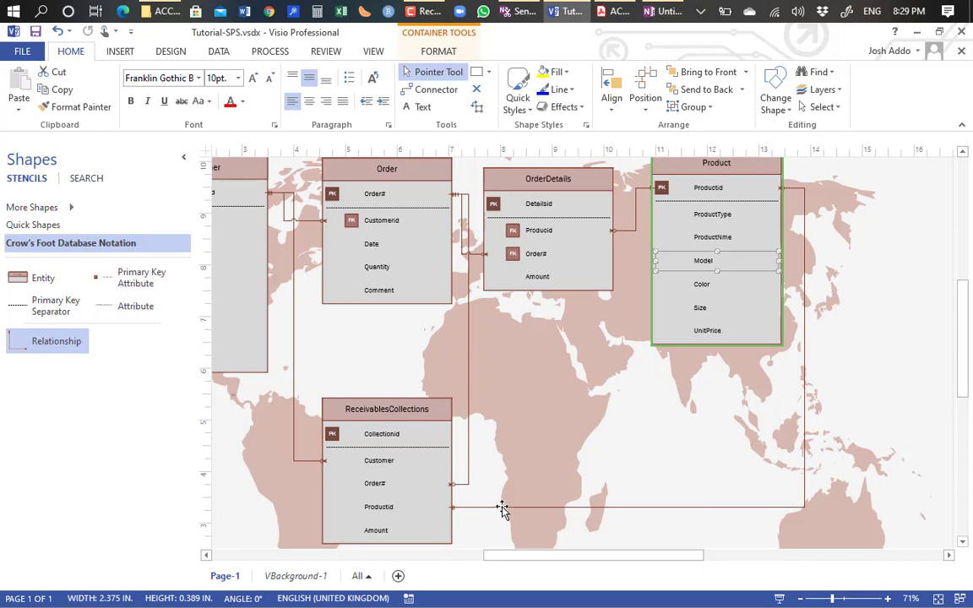
left_click(684, 308)
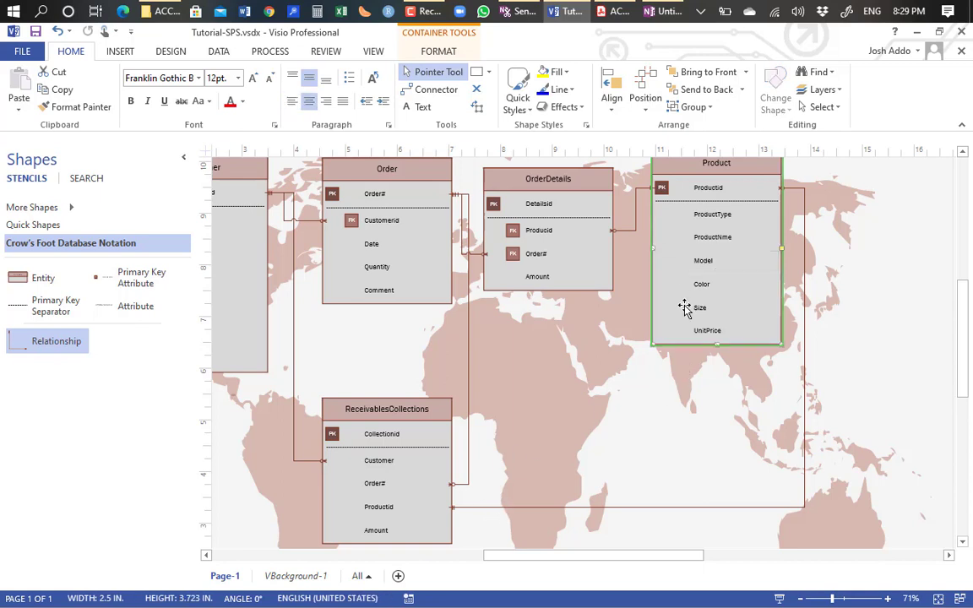
left_click(421, 487)
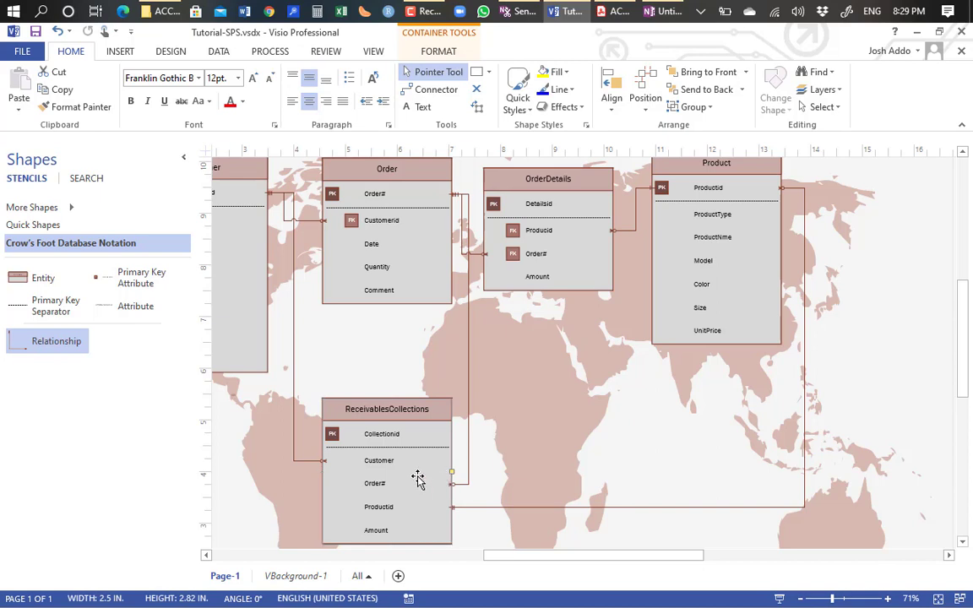
left_click(418, 478)
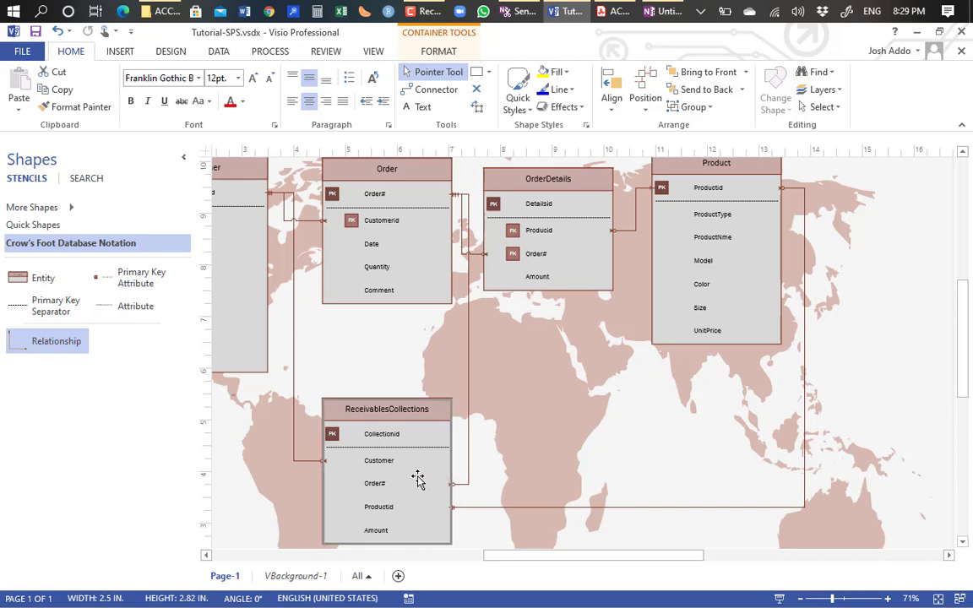
left_click(540, 448)
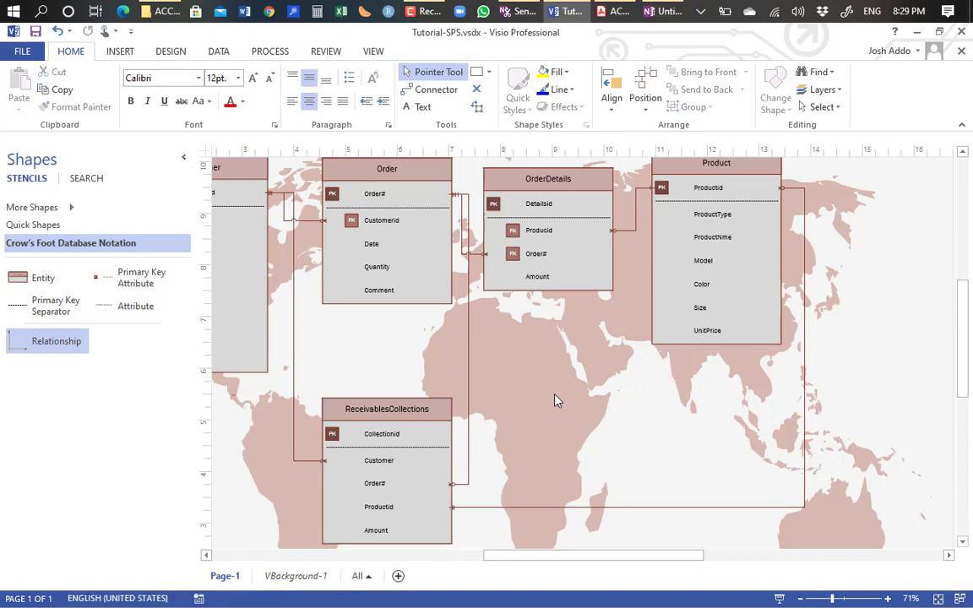
left_click(741, 282)
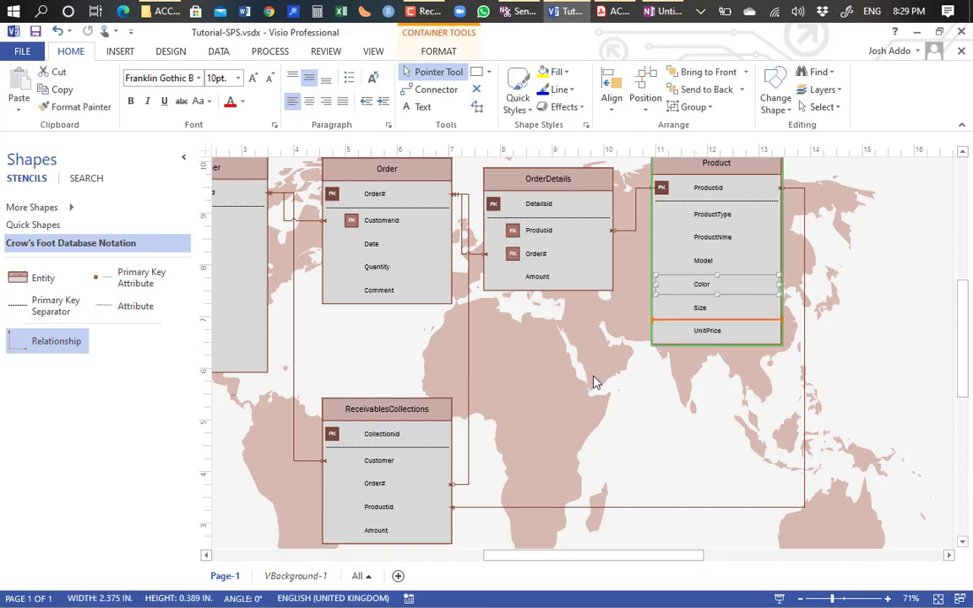
left_click(578, 418)
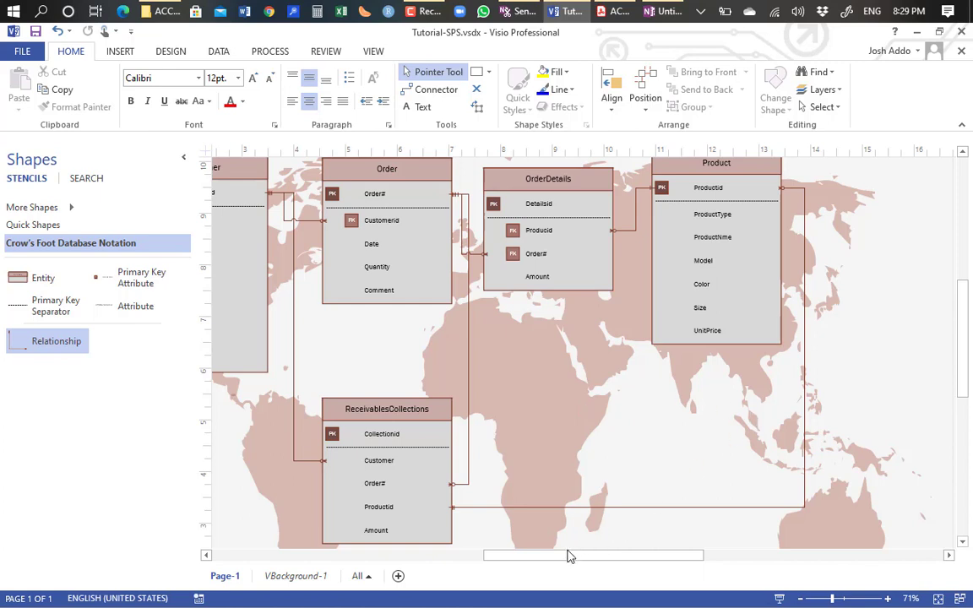
left_click_drag(570, 556, 537, 562)
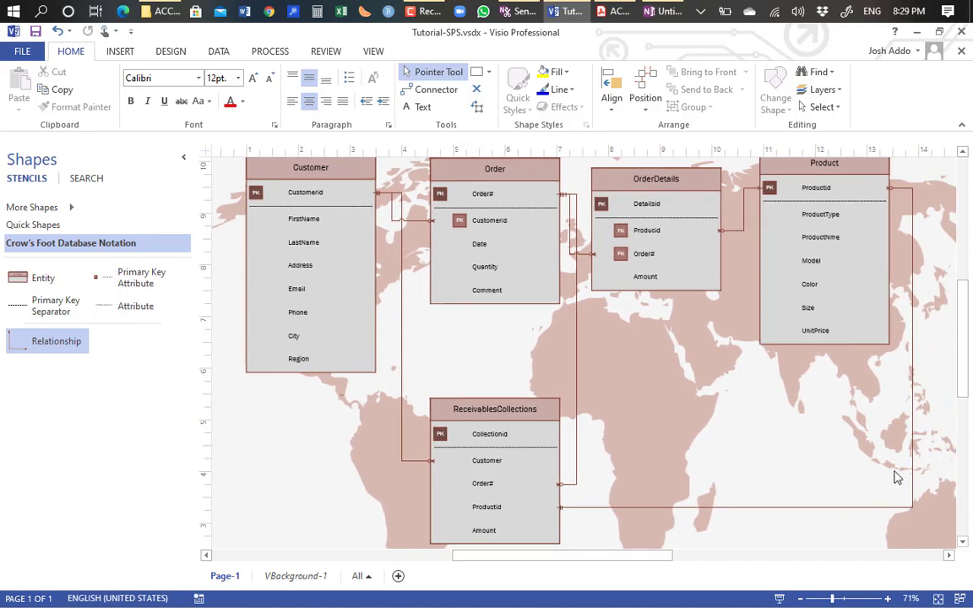
left_click_drag(963, 378, 964, 374)
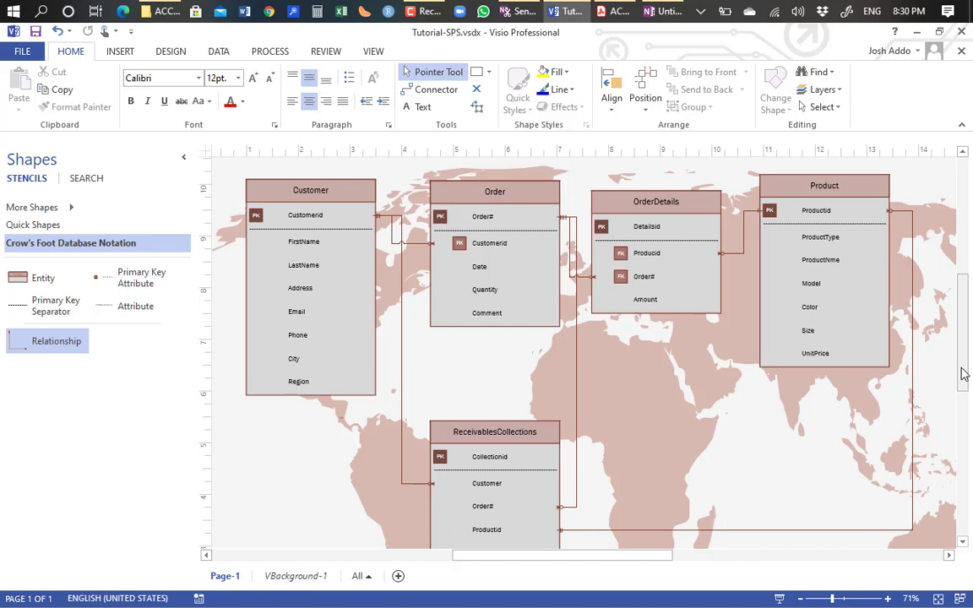
left_click(428, 7)
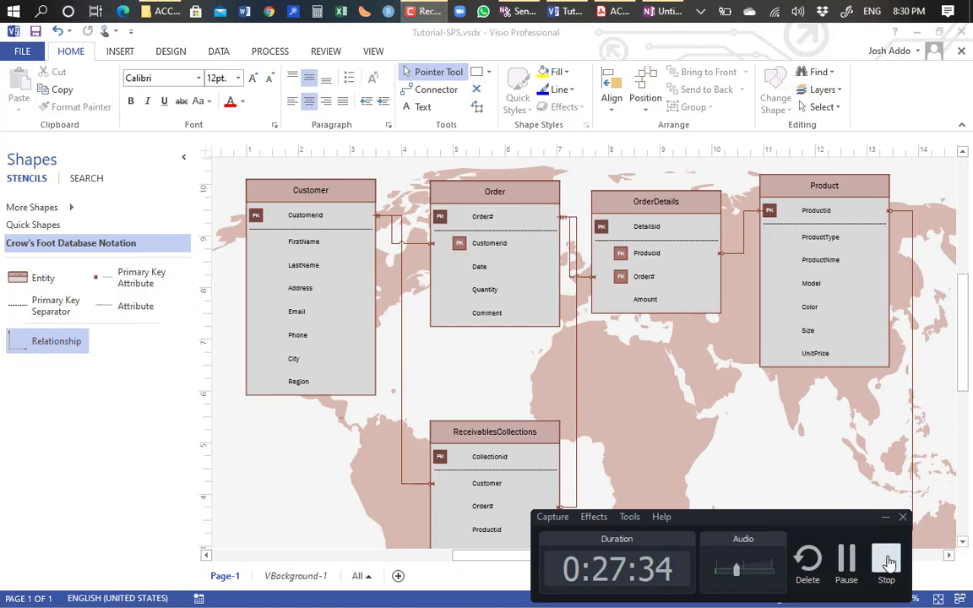